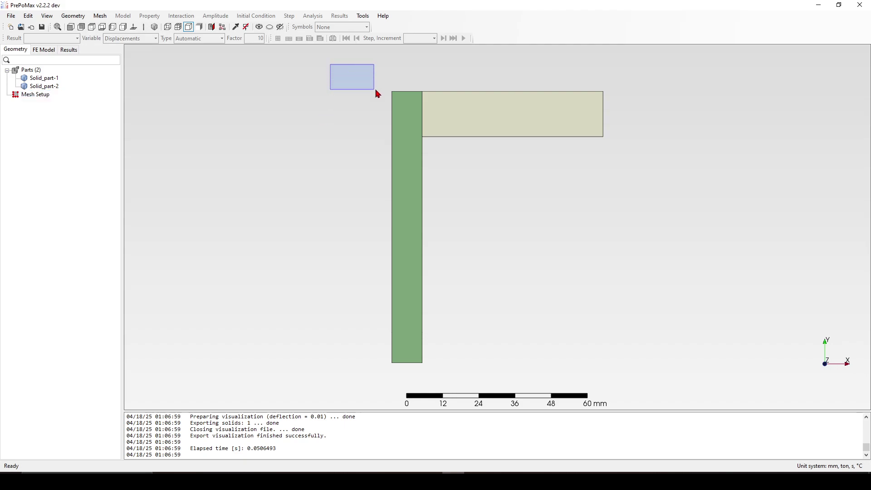
# Create a meshing parameters item covering both solid parts with basic, second-order mesh settings
pyautogui.rightClick(411, 136)
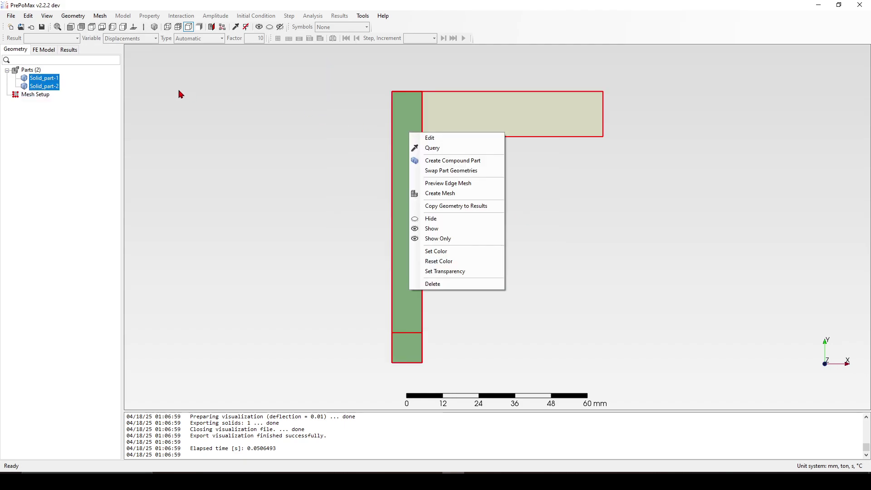
pyautogui.rightClick(42, 93)
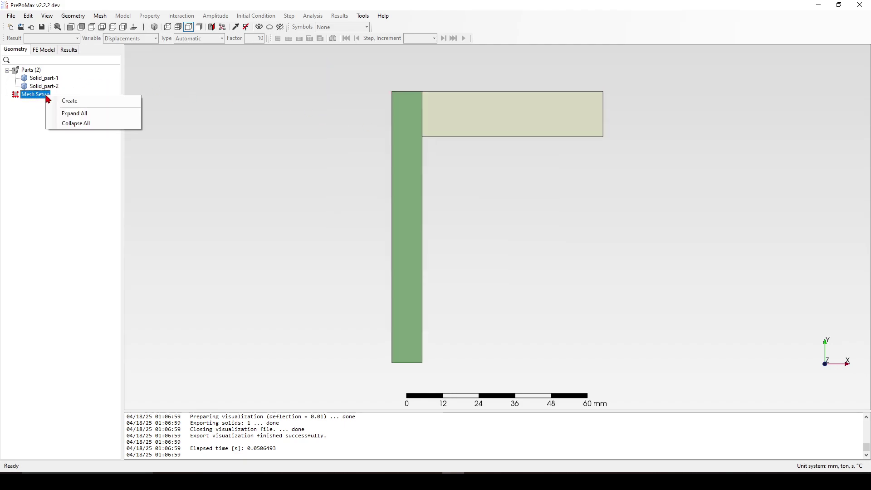
pyautogui.click(71, 102)
pyautogui.click(91, 77)
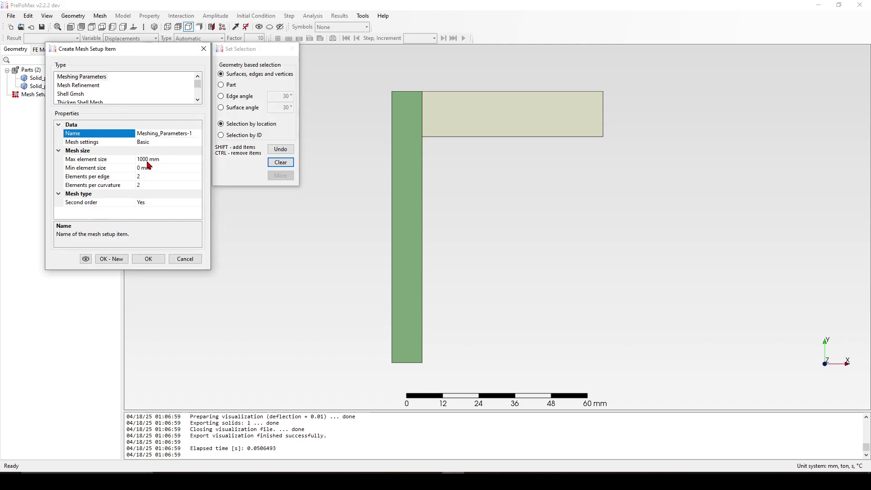
pyautogui.moveTo(360, 71); pyautogui.dragTo(499, 164)
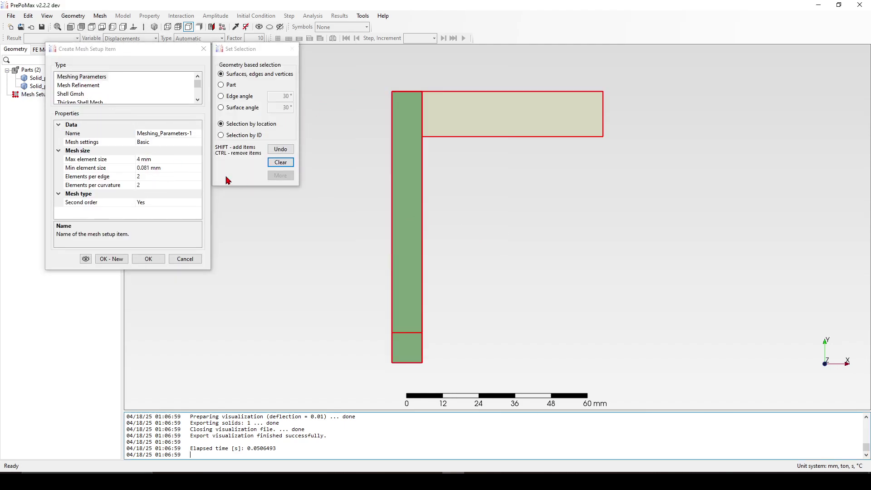
pyautogui.click(141, 160)
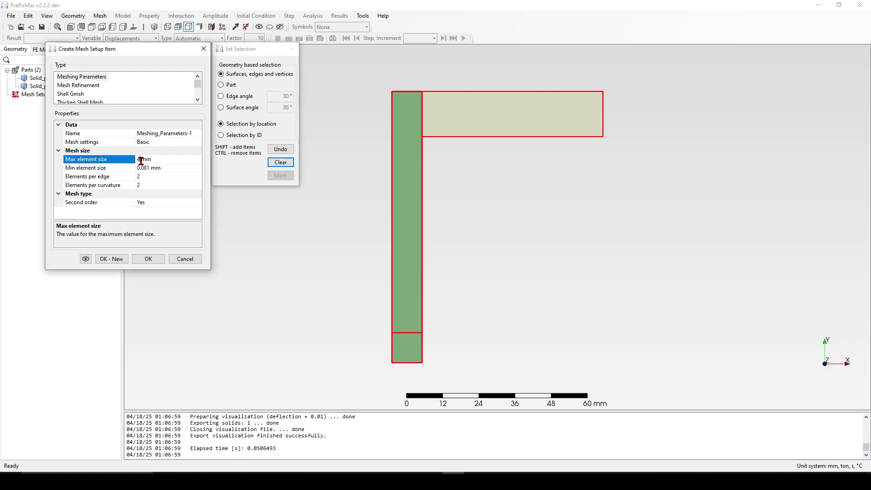
pyautogui.click(150, 259)
# Generate the finite element mesh for both solid parts together
pyautogui.moveTo(470, 90); pyautogui.dragTo(363, 165)
pyautogui.rightClick(412, 129)
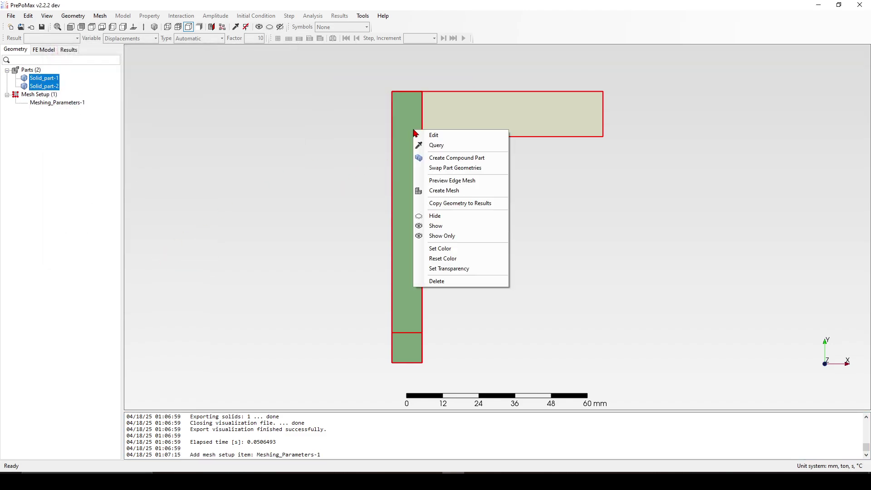
pyautogui.click(446, 192)
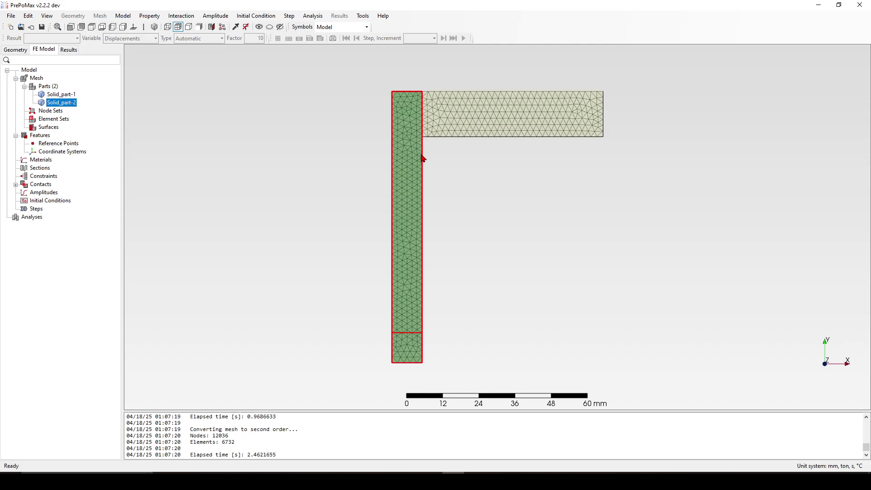
pyautogui.moveTo(422, 158); pyautogui.dragTo(321, 131)
pyautogui.moveTo(369, 175)
pyautogui.mouseDown(button='middle')
pyautogui.moveTo(297, 166)
pyautogui.moveTo(336, 199)
pyautogui.moveTo(351, 180)
pyautogui.mouseUp(button='middle')
pyautogui.click(307, 178)
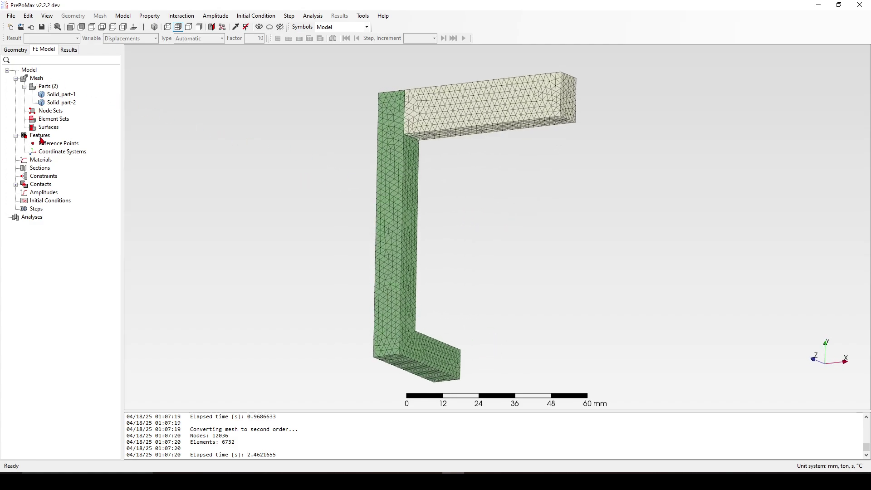
# Add the structural steel S185 from the material library to the FE model
pyautogui.click(39, 162)
pyautogui.rightClick(40, 163)
pyautogui.click(82, 179)
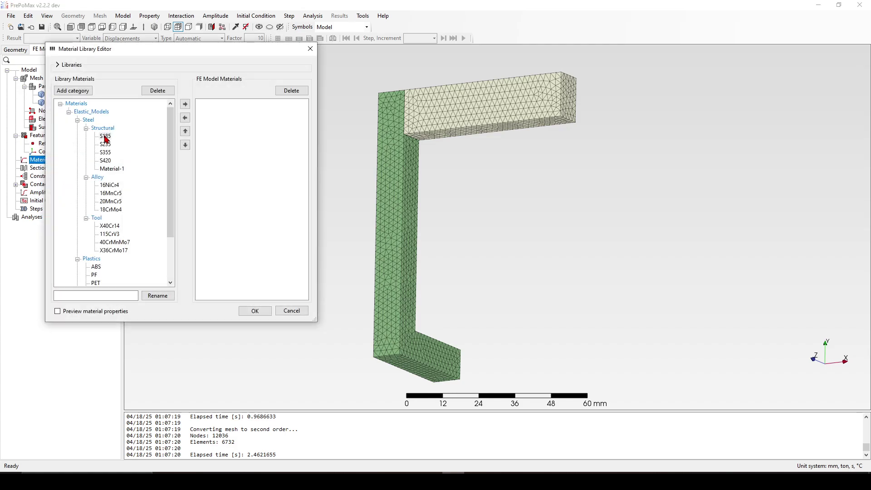
pyautogui.click(105, 136)
pyautogui.doubleClick(105, 137)
pyautogui.click(255, 310)
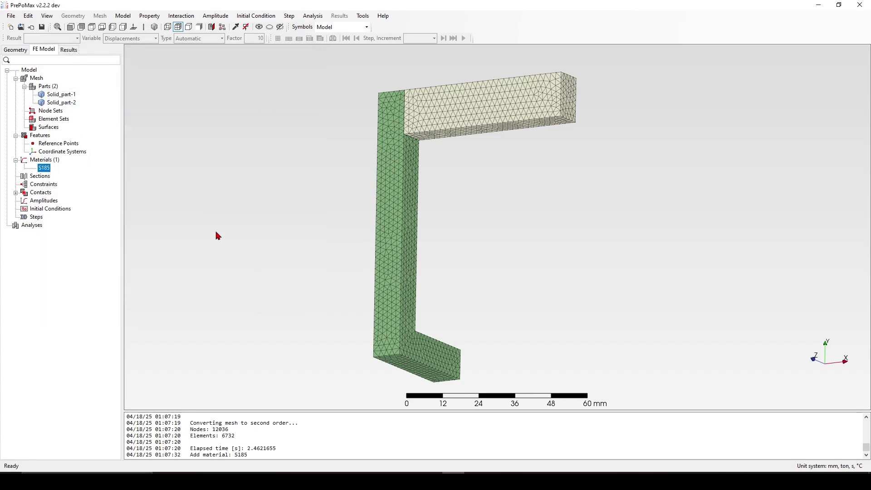
# Create a solid section with material S185 and assign it to both parts
pyautogui.doubleClick(41, 176)
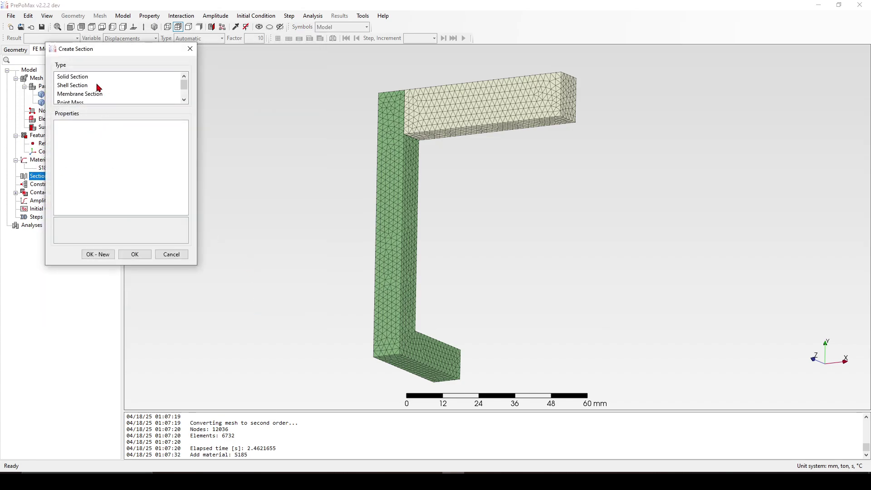
pyautogui.click(82, 76)
pyautogui.moveTo(456, 69); pyautogui.dragTo(281, 193)
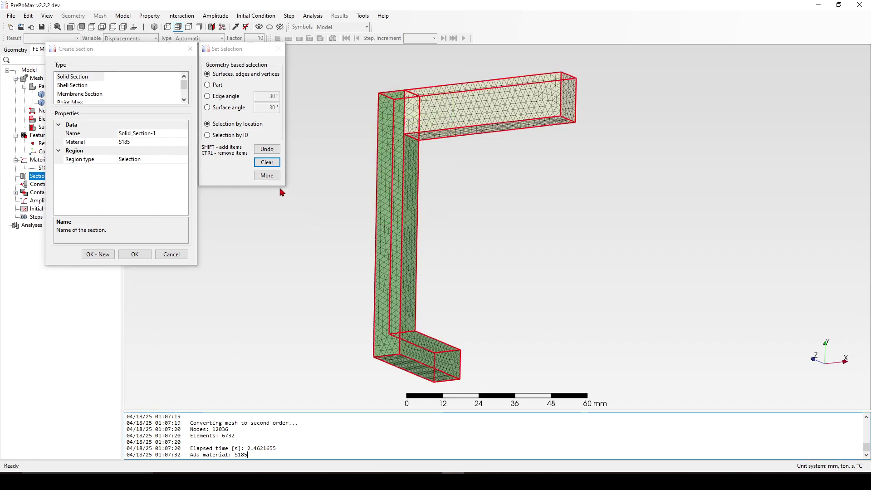
pyautogui.click(133, 254)
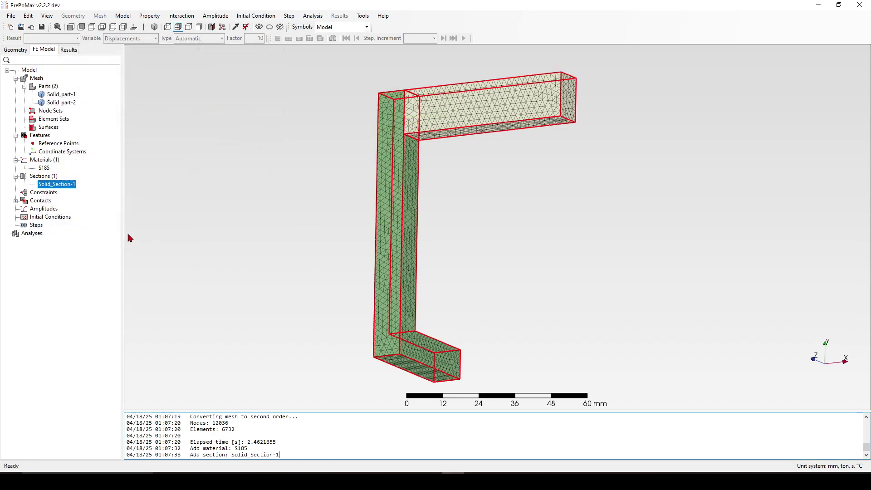
# Search for contact pairs of type Tie, add the tie constraint between the two parts, and check its definition
pyautogui.click(50, 194)
pyautogui.rightClick(45, 204)
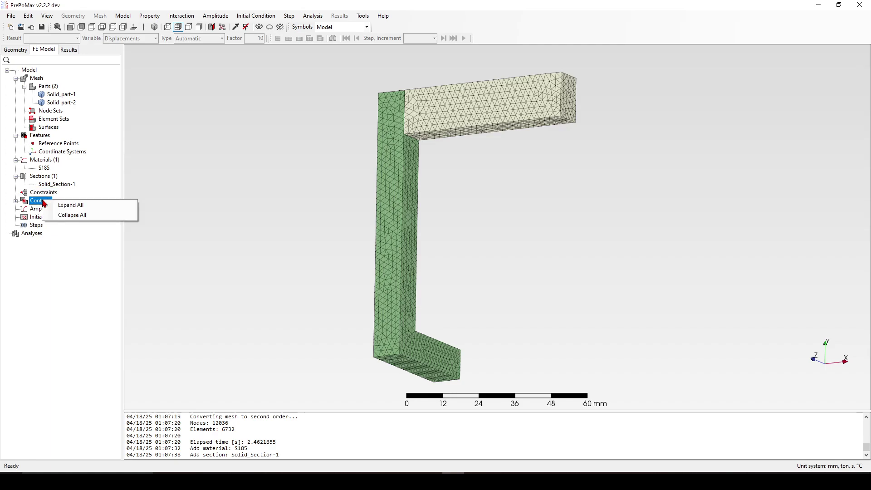
pyautogui.click(32, 197)
pyautogui.click(16, 201)
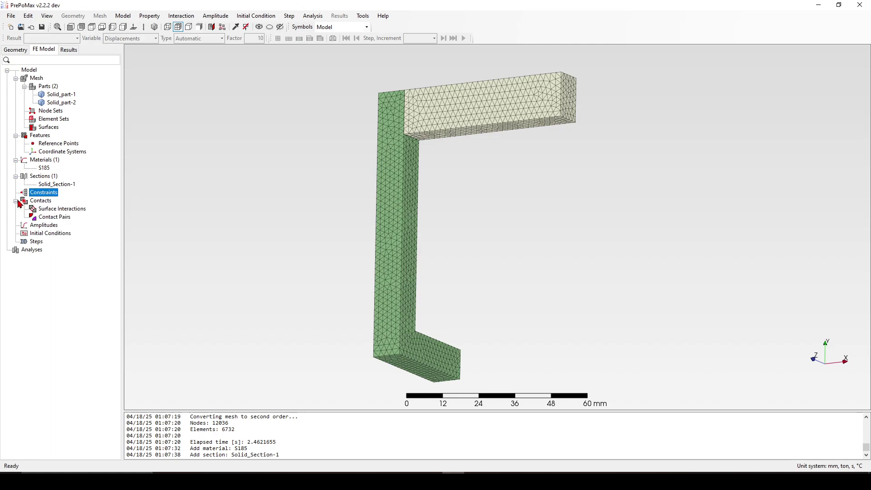
pyautogui.rightClick(55, 220)
pyautogui.click(84, 233)
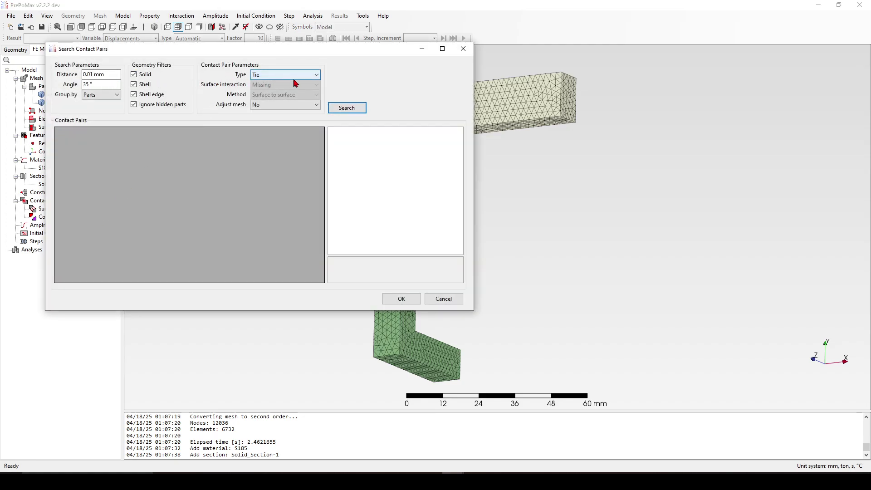
pyautogui.click(347, 108)
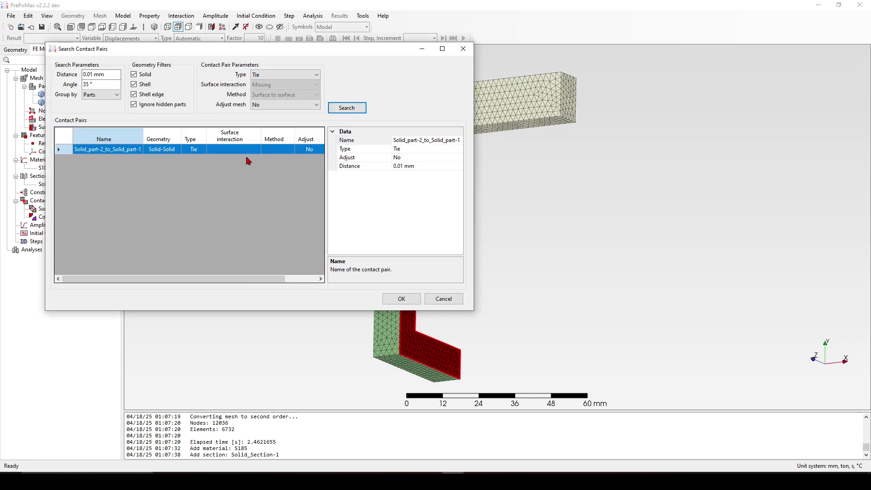
pyautogui.click(412, 300)
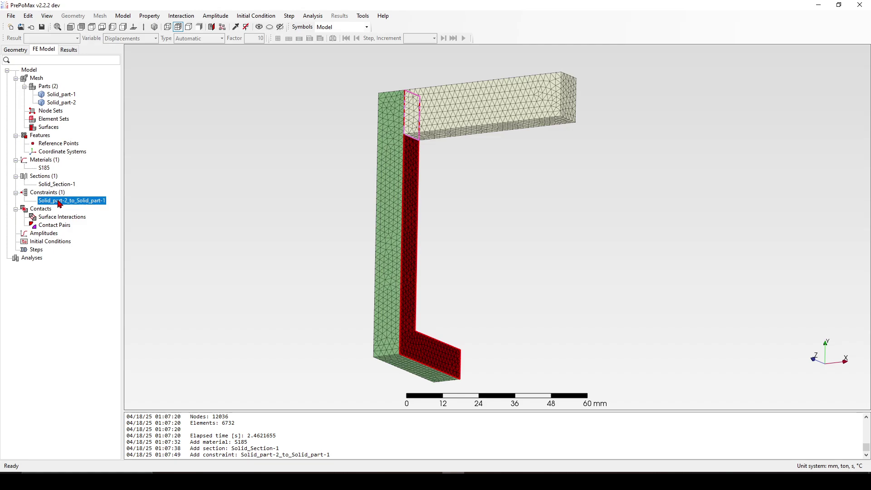
pyautogui.doubleClick(59, 202)
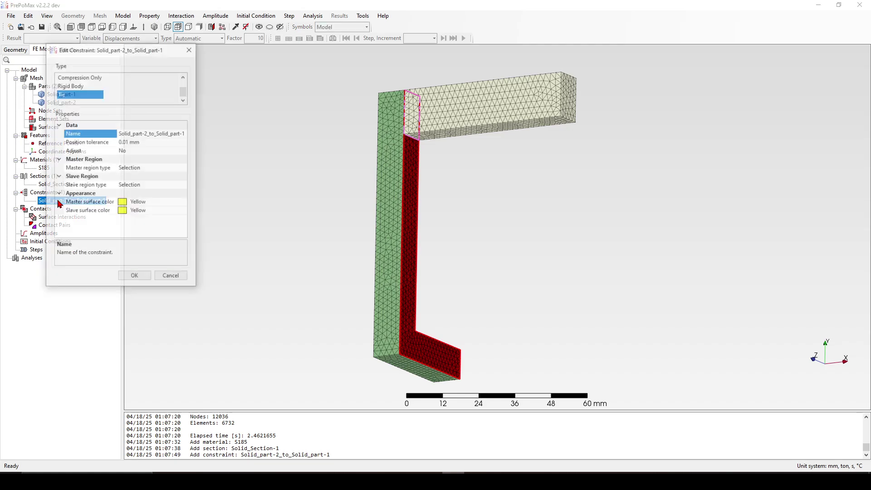
pyautogui.click(185, 279)
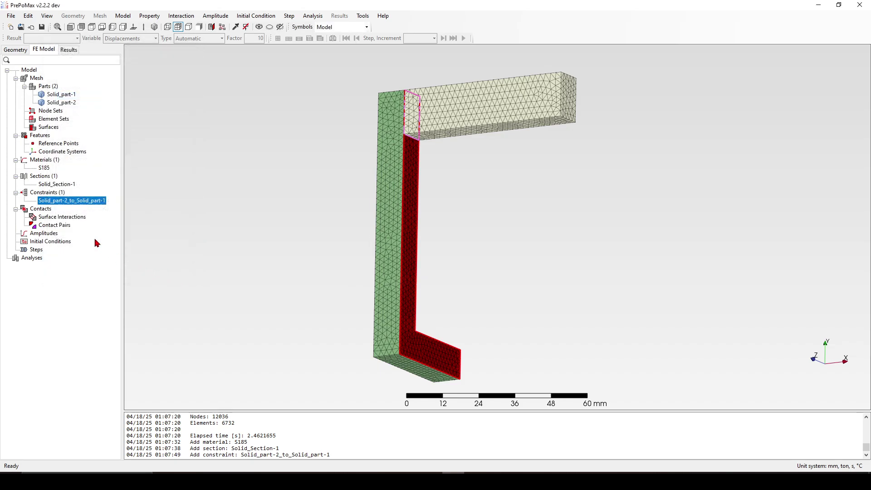
# Create a static step with the default solver, incrementation and output settings
pyautogui.click(34, 251)
pyautogui.rightClick(31, 251)
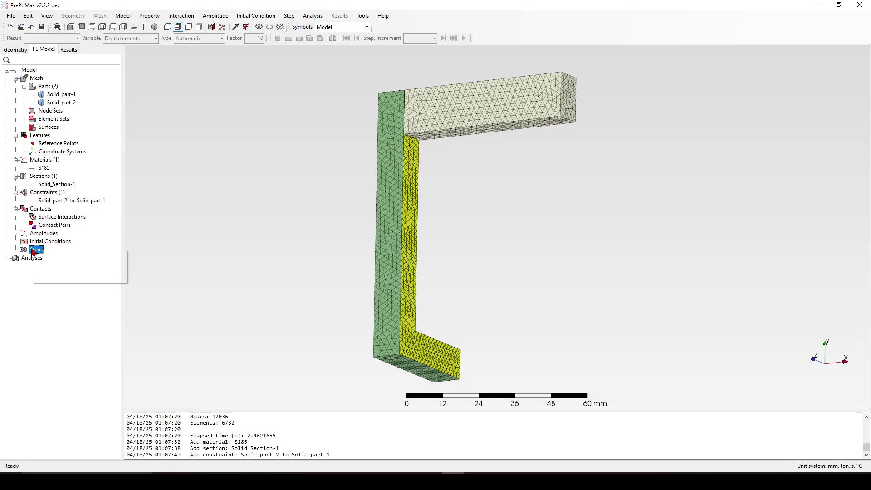
pyautogui.click(60, 260)
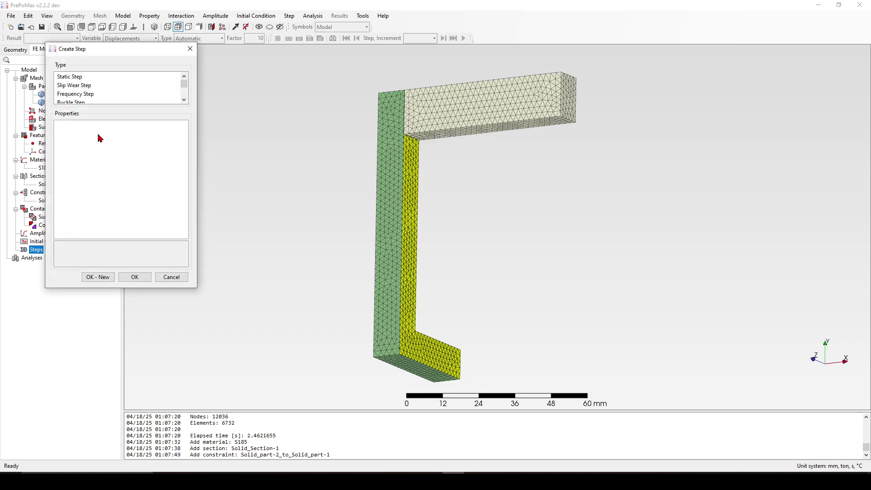
pyautogui.click(83, 78)
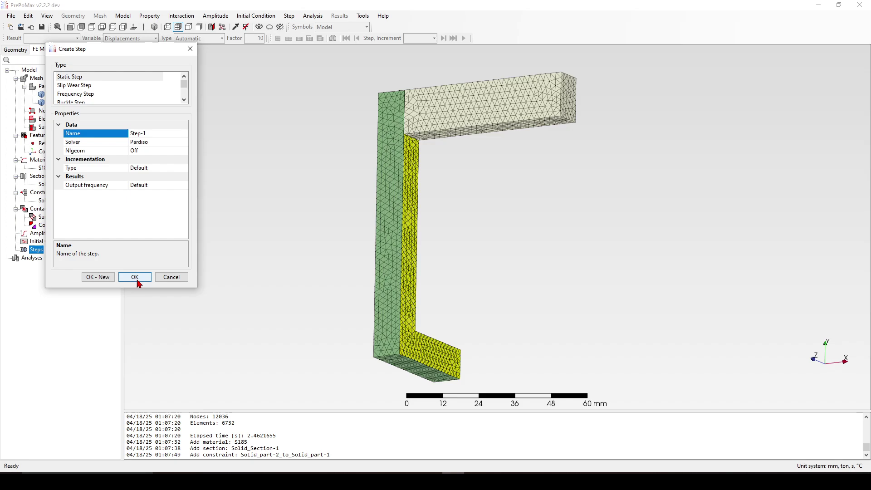
pyautogui.click(135, 277)
# Apply a Fixed boundary condition to the end face of the short foot at the base of the vertical part
pyautogui.rightClick(54, 286)
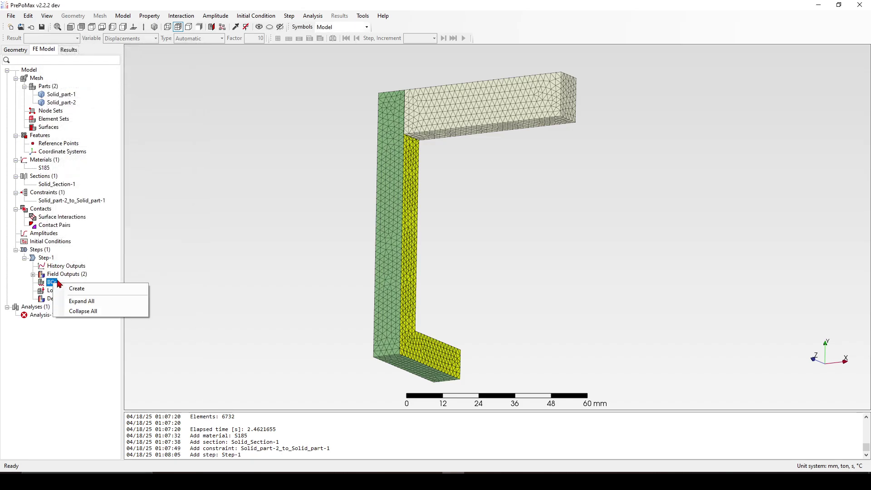
pyautogui.click(127, 286)
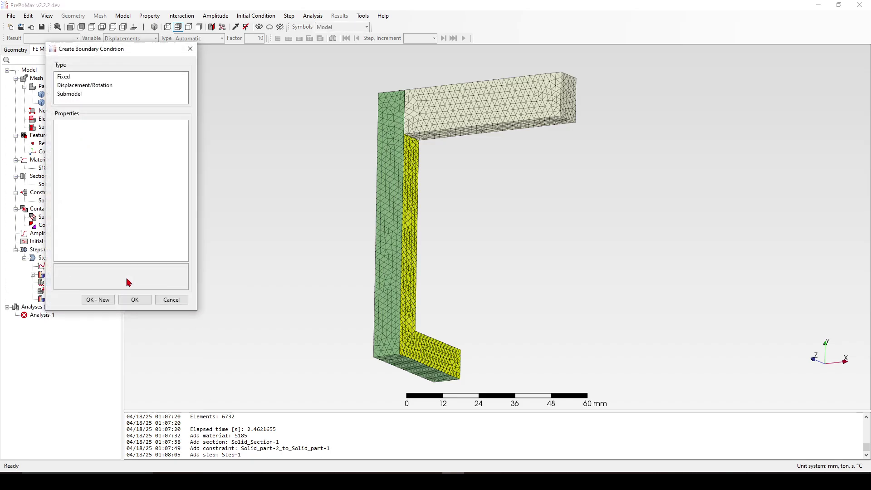
pyautogui.click(64, 77)
pyautogui.moveTo(424, 334); pyautogui.dragTo(323, 352)
pyautogui.moveTo(399, 340); pyautogui.dragTo(294, 323, button='middle')
pyautogui.click(521, 336)
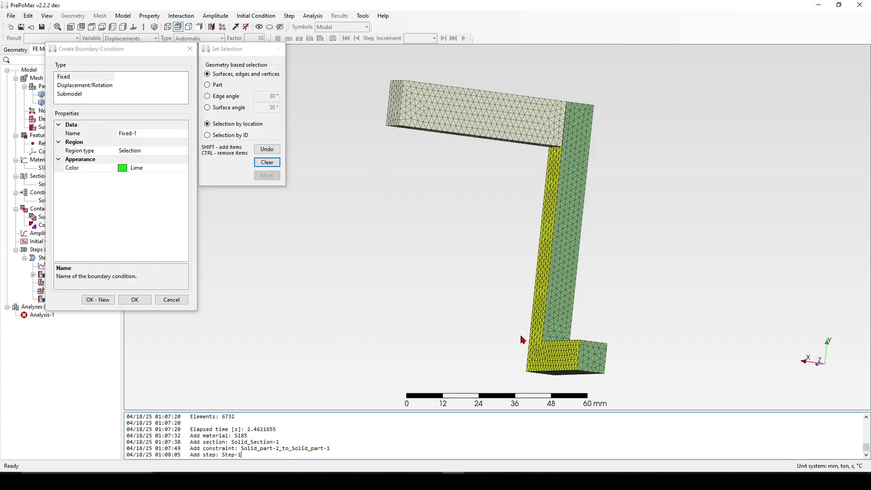
pyautogui.click(593, 362)
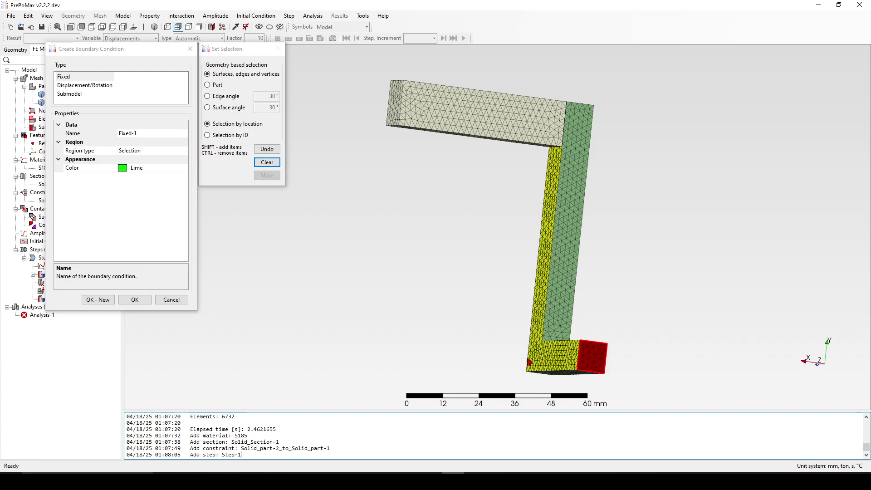
pyautogui.click(134, 300)
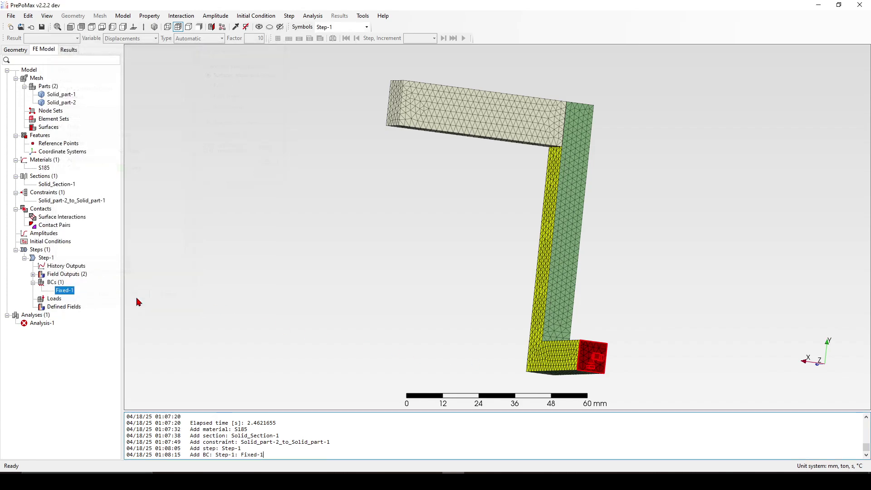
# Apply a Surface Traction load to the free end face of the horizontal beam with force component F2 set to 200 N
pyautogui.rightClick(56, 301)
pyautogui.click(75, 304)
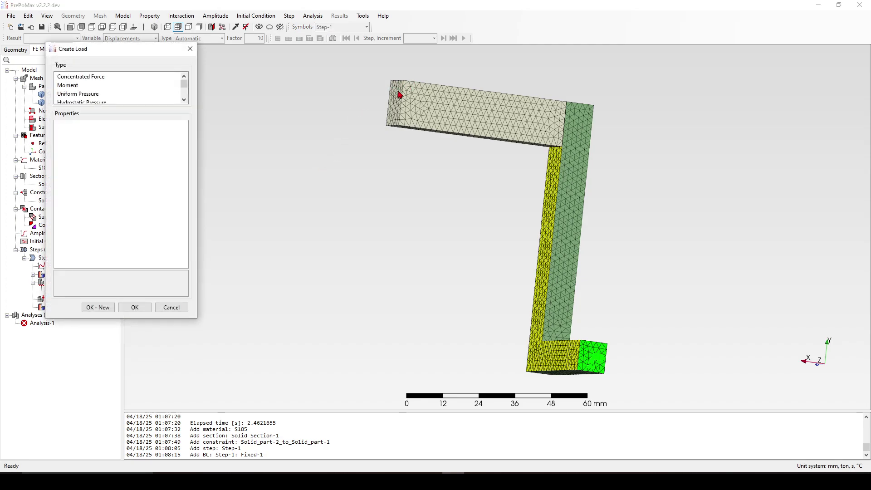
pyautogui.scroll(-1, 98, 78)
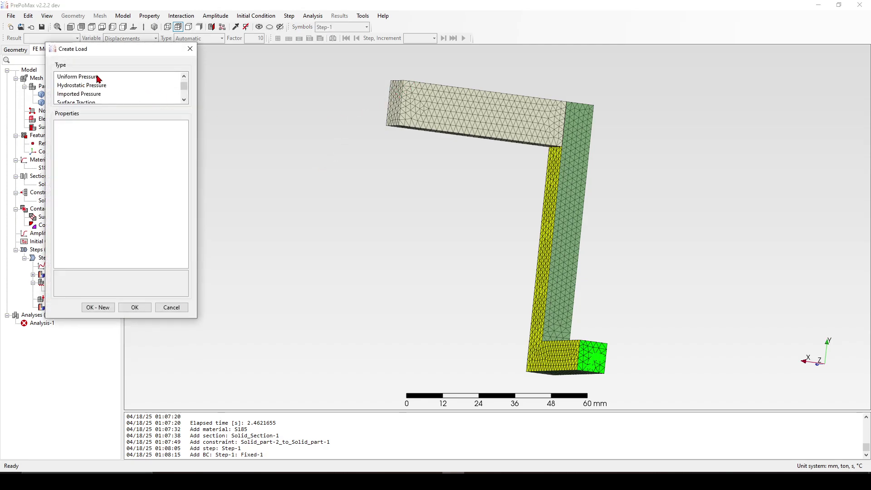
pyautogui.click(84, 100)
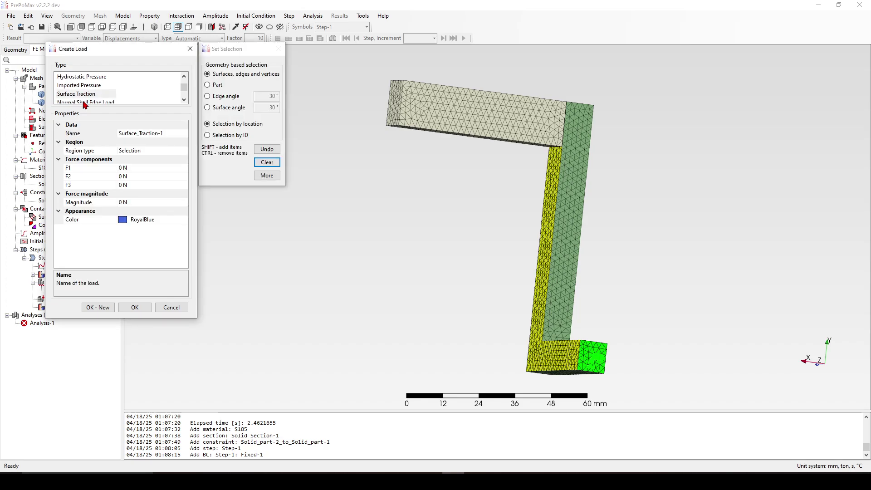
pyautogui.click(388, 106)
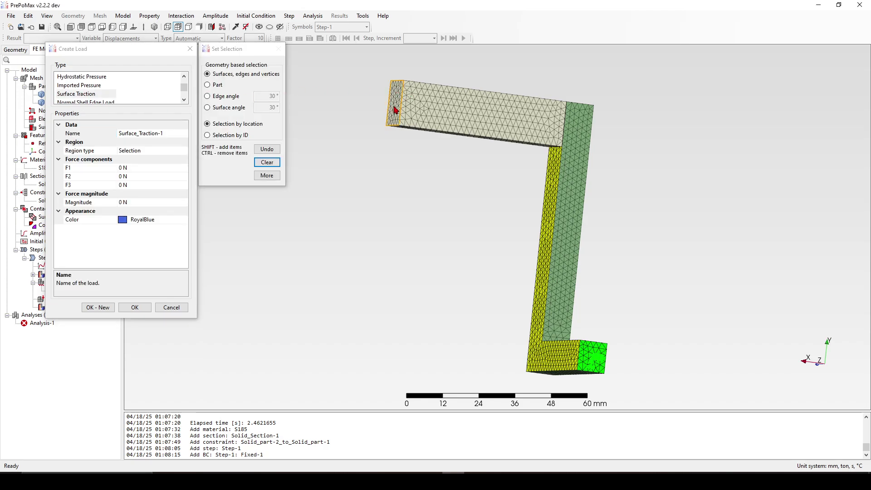
pyautogui.click(139, 177)
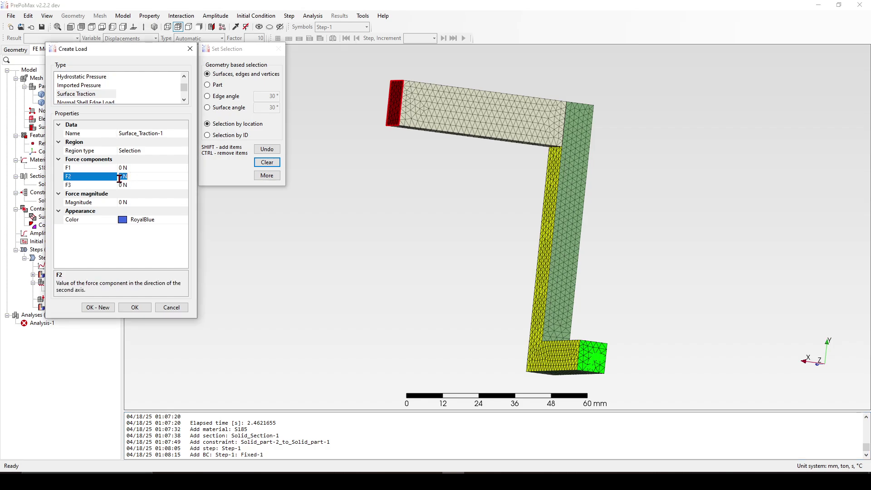
pyautogui.write('150')
pyautogui.press('Return')
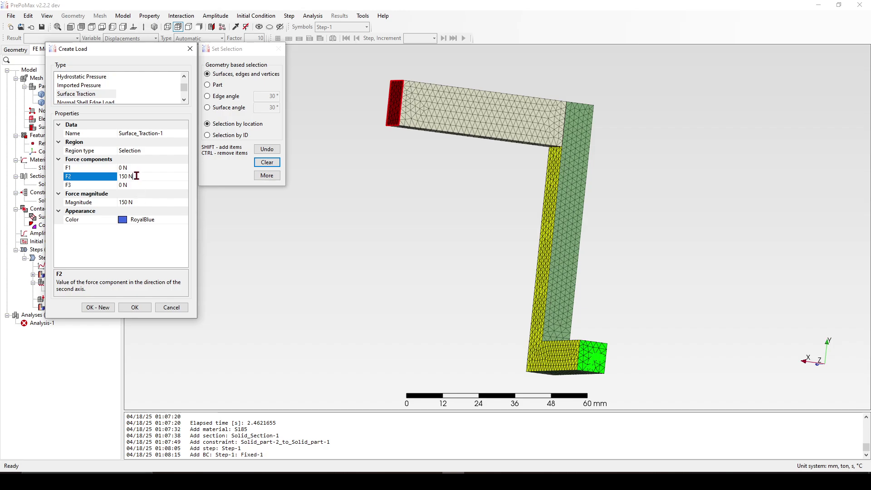
pyautogui.write('200')
pyautogui.click(148, 307)
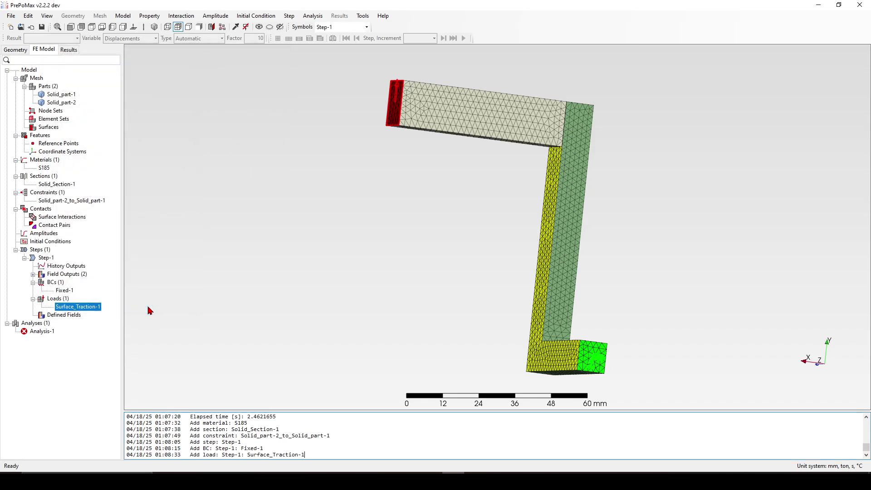
# Run Analysis-1, overwriting the existing analysis files, and open its results
pyautogui.rightClick(46, 335)
pyautogui.click(89, 360)
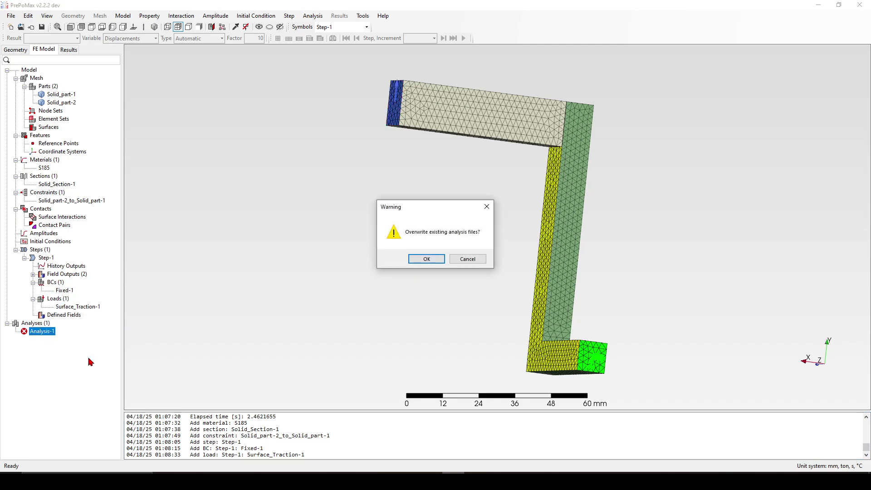
pyautogui.click(427, 259)
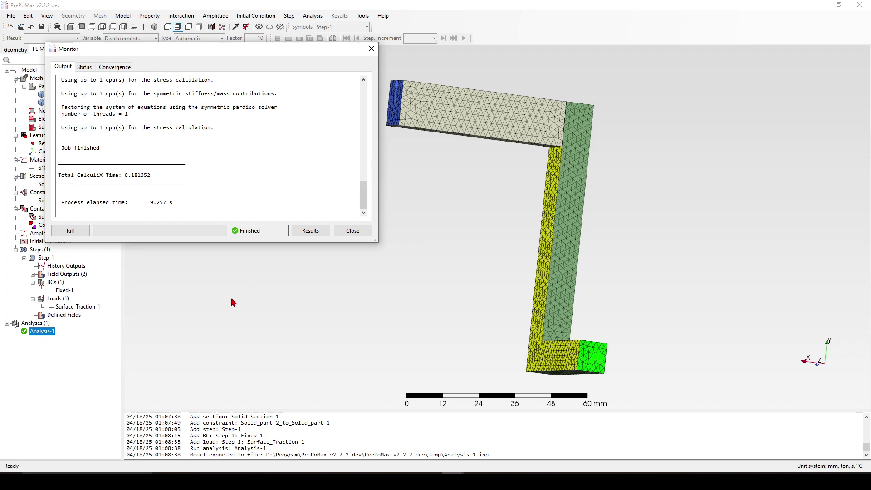
pyautogui.click(316, 237)
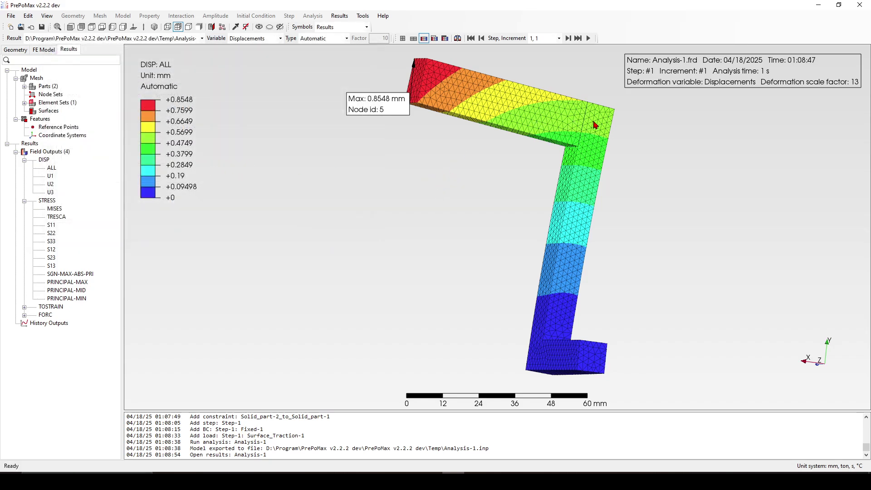
# Try the Automatic x 0.25 deformation type on the displacement results, and settle on Automatic x 5
pyautogui.scroll(6, 595, 125)
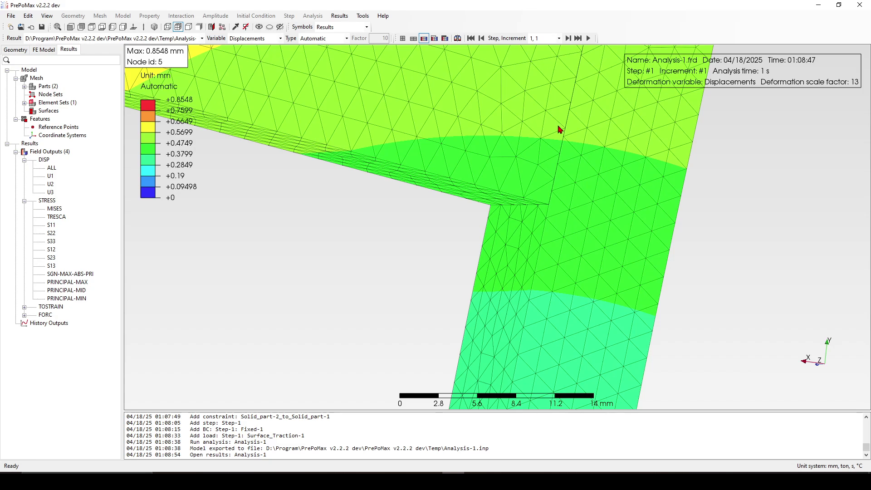
pyautogui.click(346, 39)
pyautogui.click(340, 68)
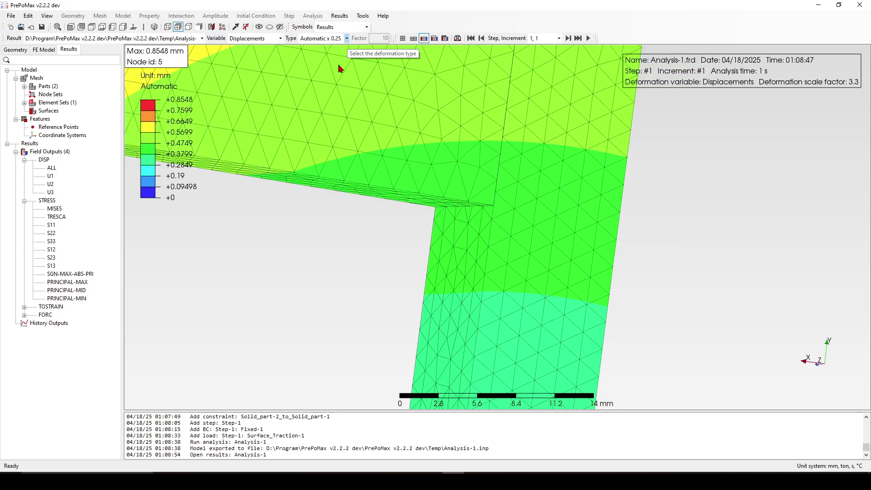
pyautogui.click(346, 39)
pyautogui.click(348, 89)
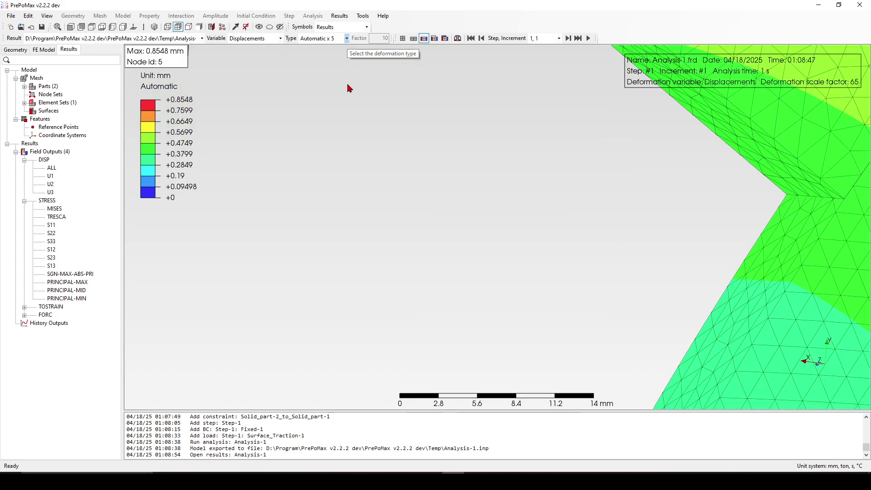
pyautogui.scroll(-4, 388, 127)
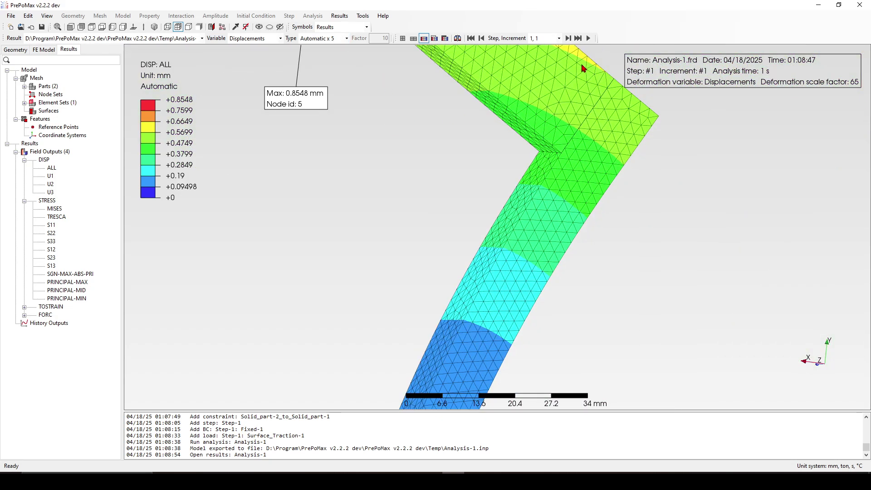
# Play the animation of the displacement results, stop it and close the animation controls
pyautogui.click(589, 39)
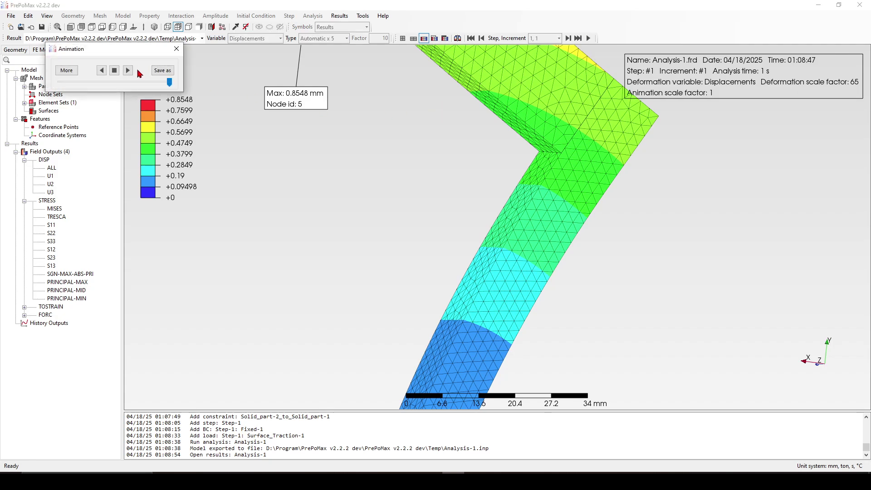
pyautogui.click(128, 71)
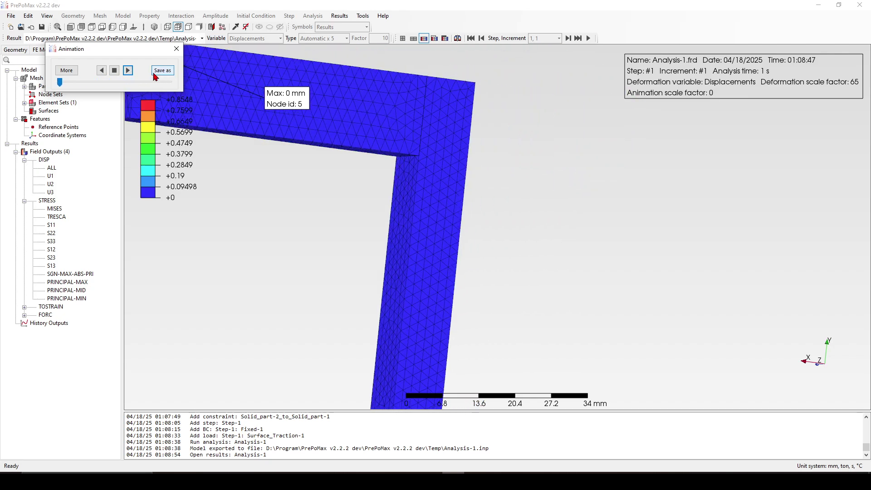
pyautogui.click(115, 70)
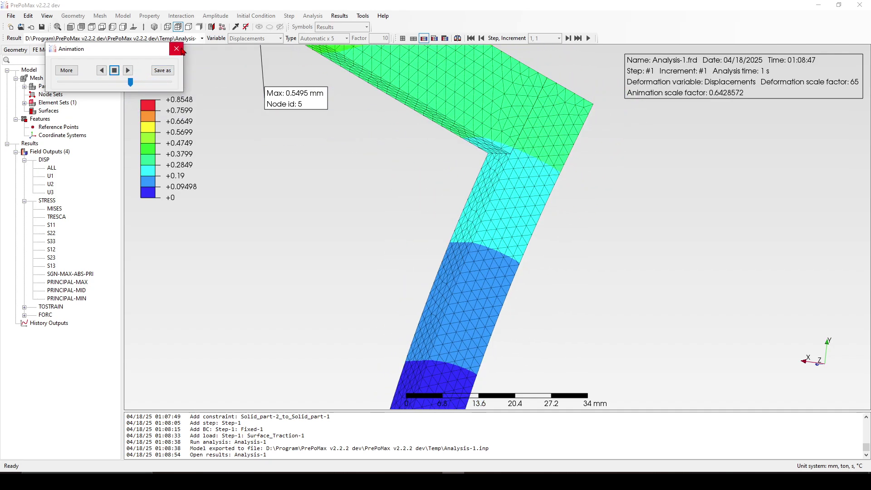
pyautogui.click(176, 49)
pyautogui.scroll(-5, 544, 163)
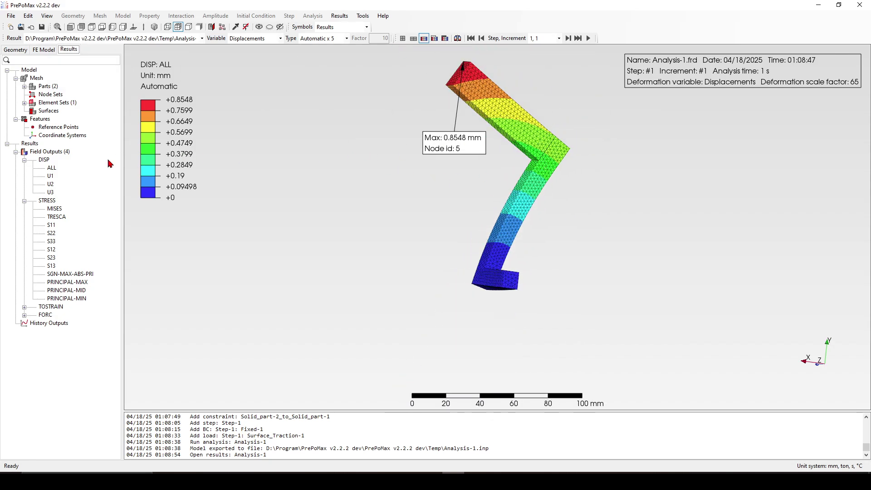
# Display the MISES stress field and examine it at the inner corner where the two beams join
pyautogui.click(54, 208)
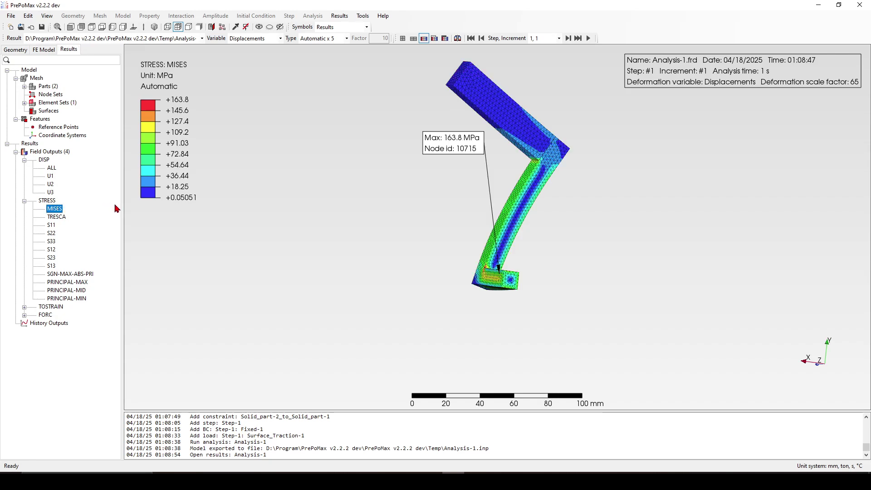
pyautogui.scroll(5, 535, 200)
pyautogui.scroll(9, 535, 199)
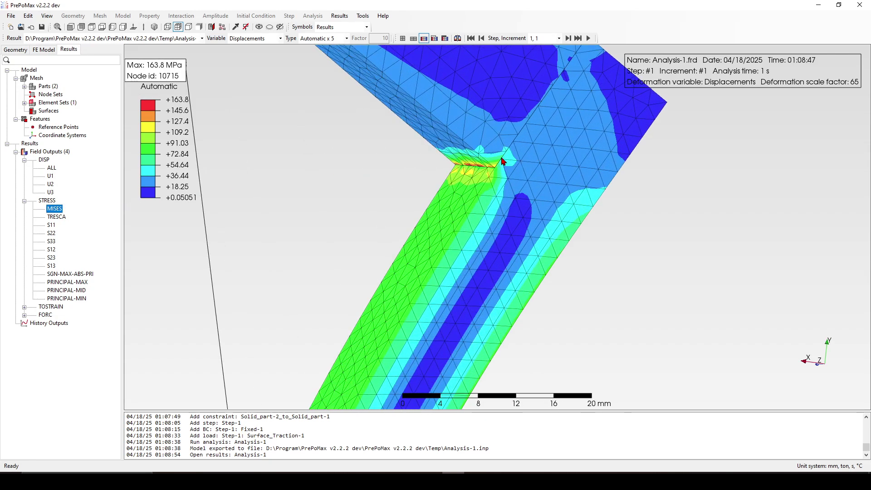
pyautogui.scroll(-12, 493, 169)
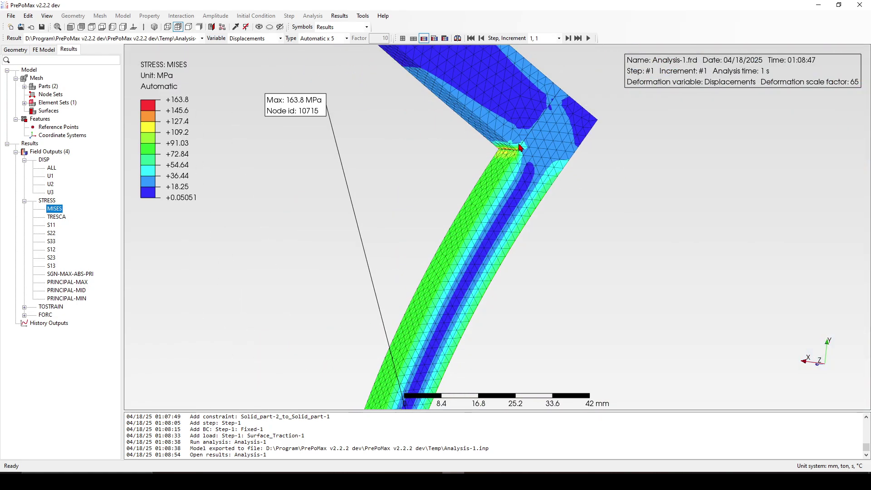
# Examine the MISES stress around the lower bend of the vertical part from several angles
pyautogui.click(491, 259)
pyautogui.moveTo(490, 256); pyautogui.dragTo(470, 293, button='middle')
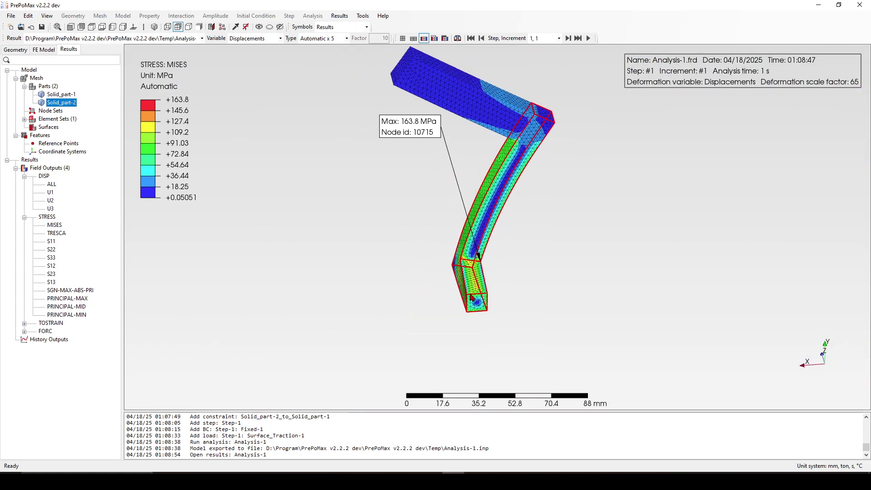
pyautogui.click(563, 271)
pyautogui.scroll(9, 472, 254)
pyautogui.moveTo(477, 259); pyautogui.dragTo(433, 272, button='middle')
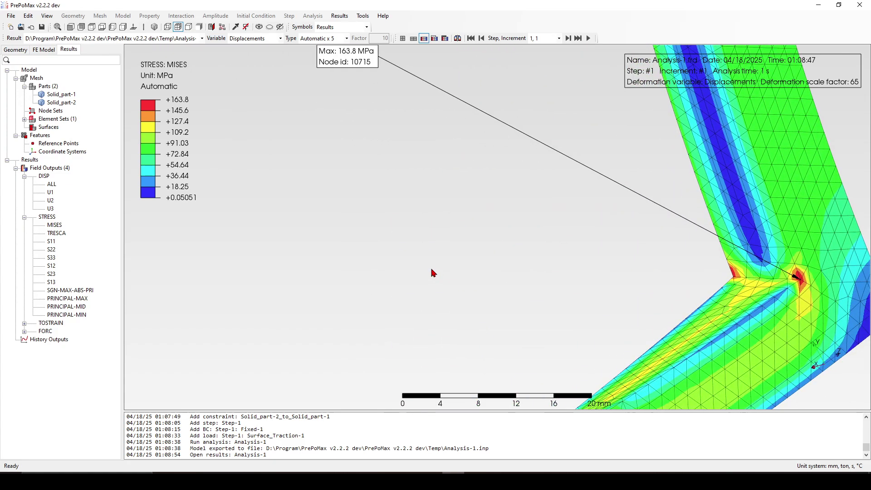
pyautogui.moveTo(720, 329); pyautogui.dragTo(822, 320, button='middle')
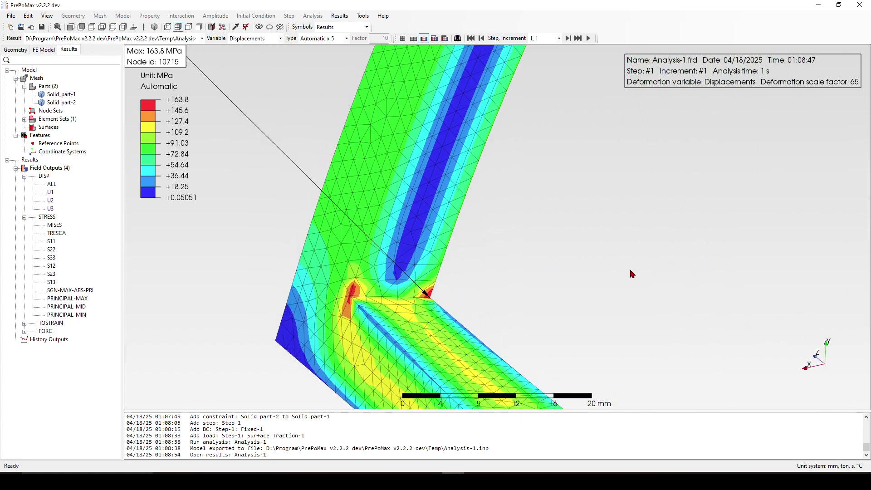
pyautogui.scroll(-6, 591, 260)
pyautogui.scroll(-5, 592, 263)
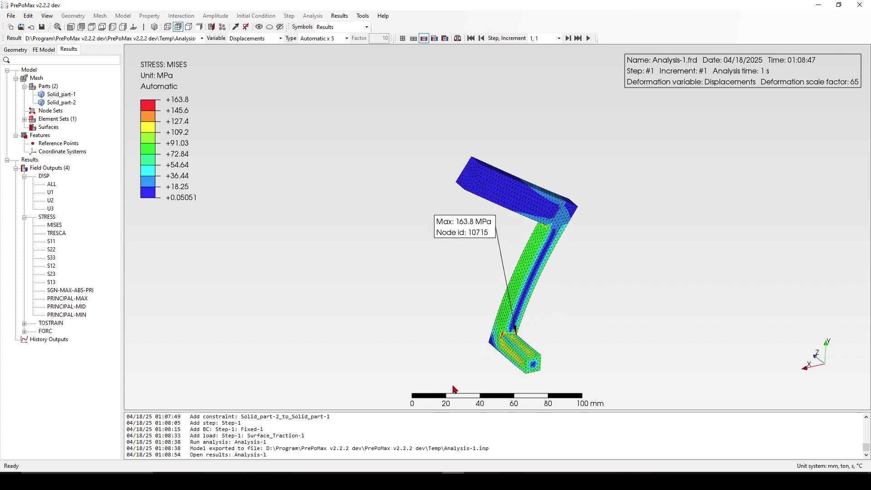
# Switch to the note in Snip & Sketch (Alıntı ve Taslak), underline the first line, circle the word "tie" and mark the end of the text
pyautogui.click(520, 481)
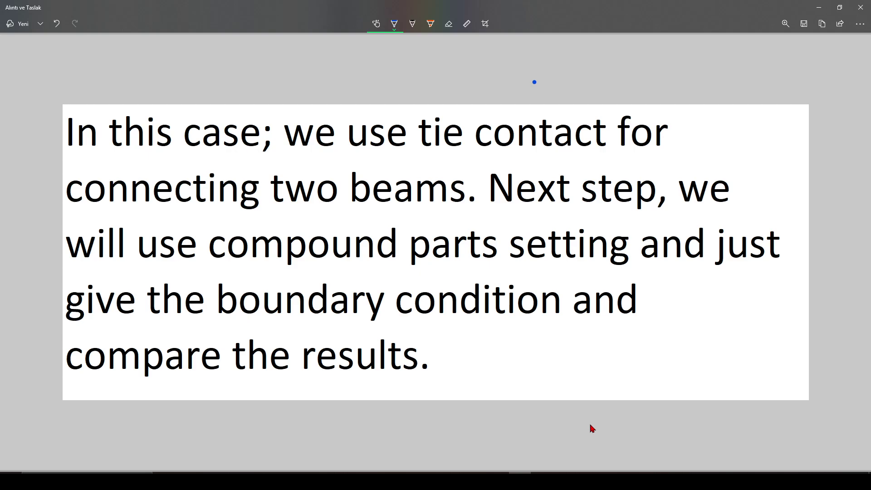
pyautogui.moveTo(107, 165)
pyautogui.mouseDown()
pyautogui.moveTo(243, 171)
pyautogui.moveTo(606, 146)
pyautogui.mouseUp()
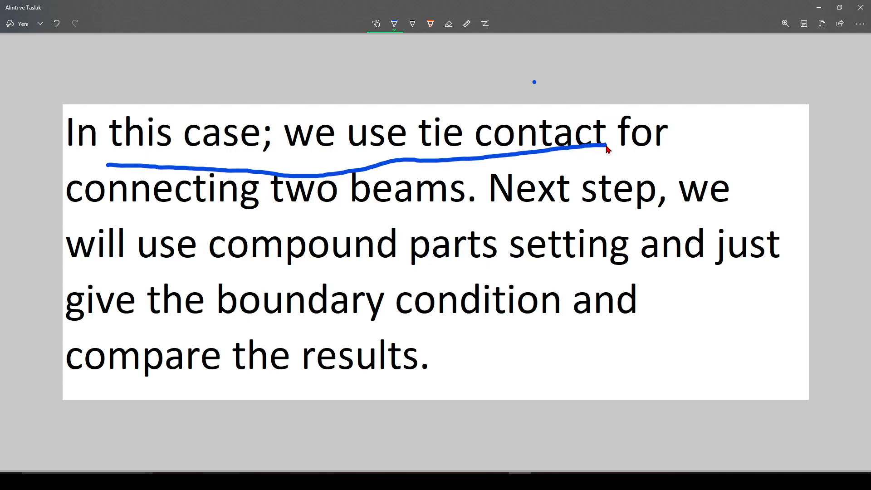
pyautogui.moveTo(407, 110)
pyautogui.mouseDown()
pyautogui.moveTo(420, 138)
pyautogui.moveTo(449, 158)
pyautogui.moveTo(471, 125)
pyautogui.moveTo(427, 106)
pyautogui.moveTo(416, 111)
pyautogui.mouseUp()
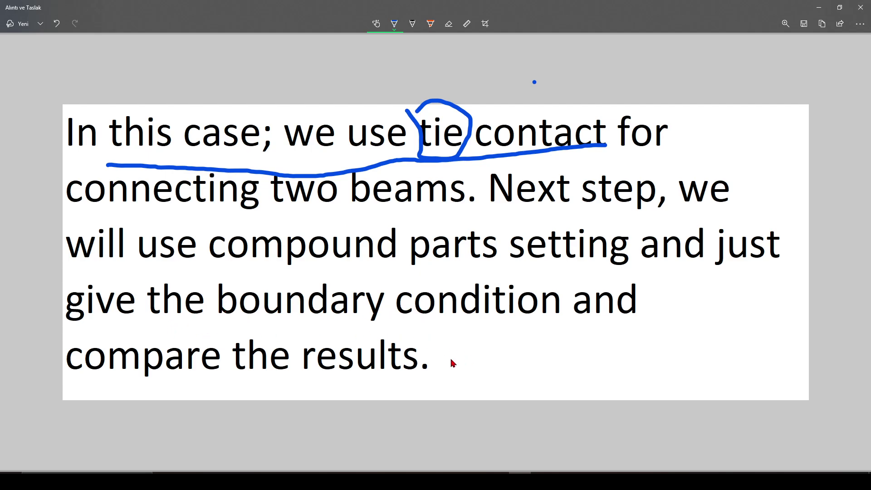
pyautogui.moveTo(449, 358); pyautogui.dragTo(572, 328)
# Return to PrePoMax and examine the maximum MISES stress location near the lower bend
pyautogui.click(453, 480)
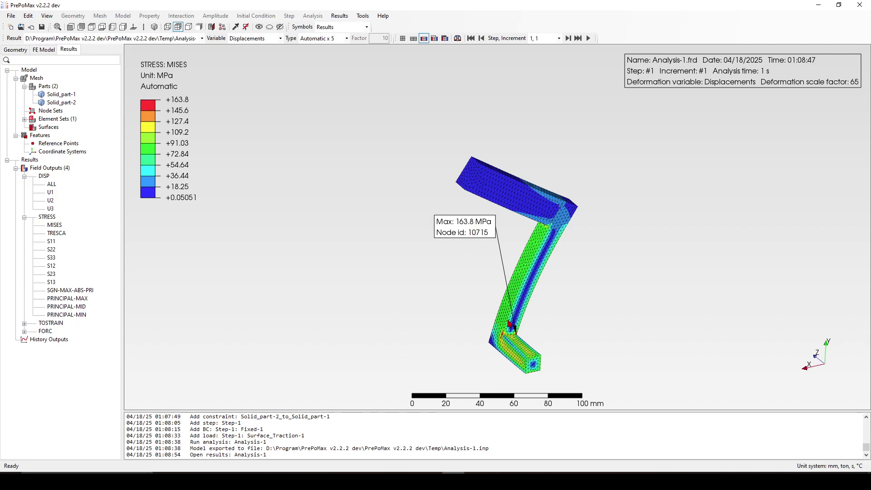
pyautogui.scroll(4, 514, 326)
pyautogui.scroll(-2, 517, 334)
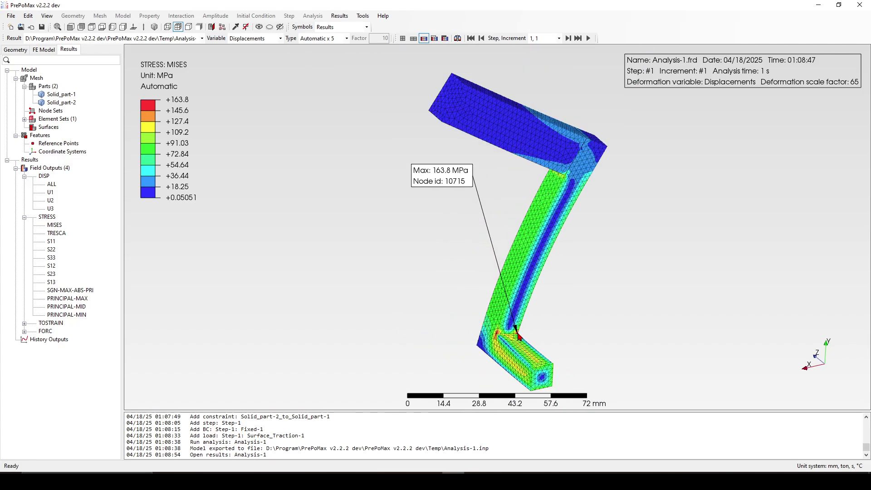
pyautogui.scroll(-1, 515, 327)
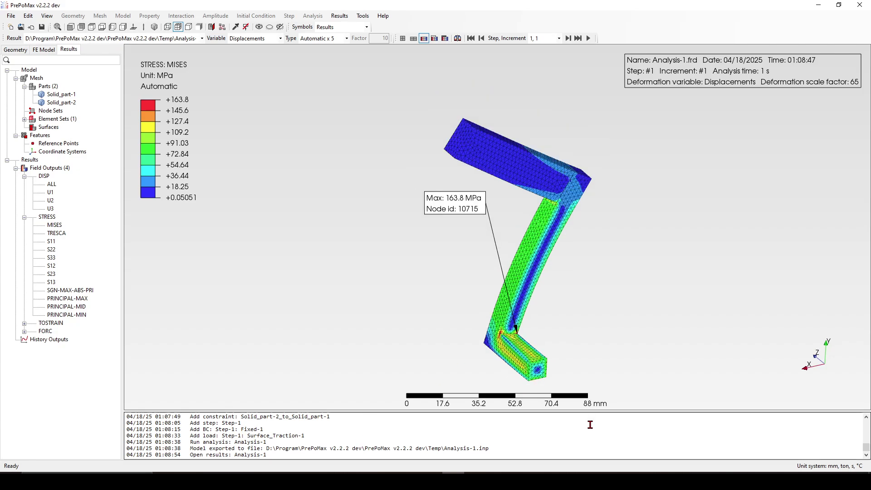
# Delete the mesh parts Solid_part-1 and Solid_part-2 from the FE model
pyautogui.click(22, 49)
pyautogui.click(43, 49)
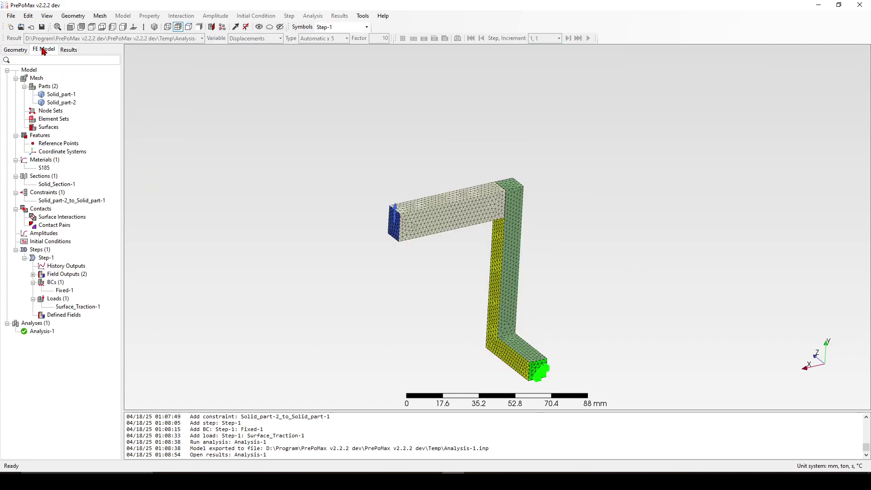
pyautogui.click(57, 95)
pyautogui.keyDown('ctrl'); pyautogui.click(69, 103); pyautogui.keyUp('ctrl')
pyautogui.rightClick(70, 103)
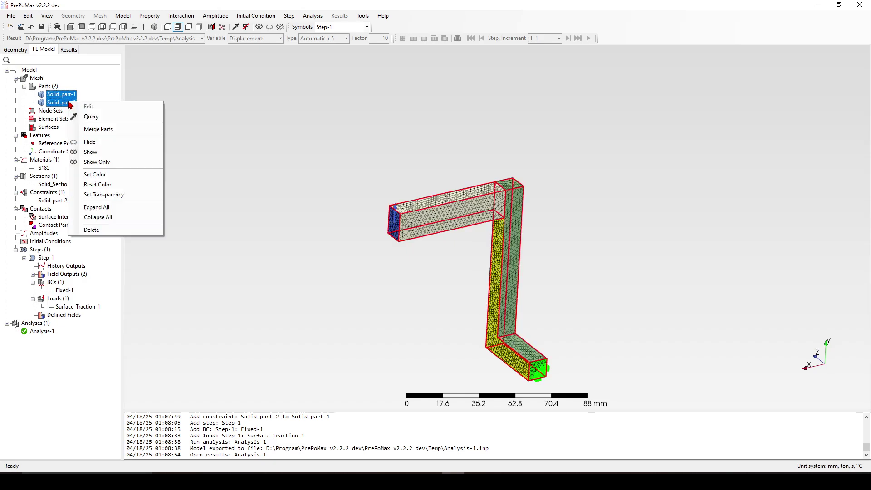
pyautogui.click(105, 230)
pyautogui.press('Return')
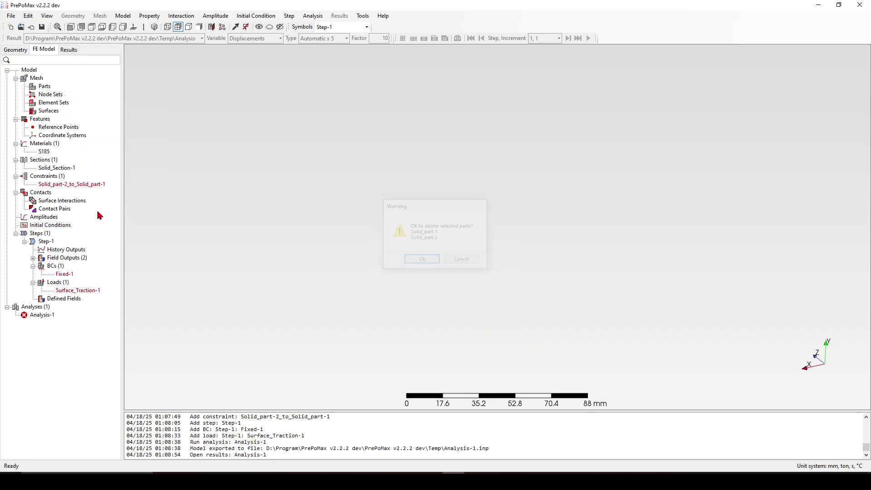
# Create a compound part from the geometry parts Solid_part-1 and Solid_part-2
pyautogui.click(24, 51)
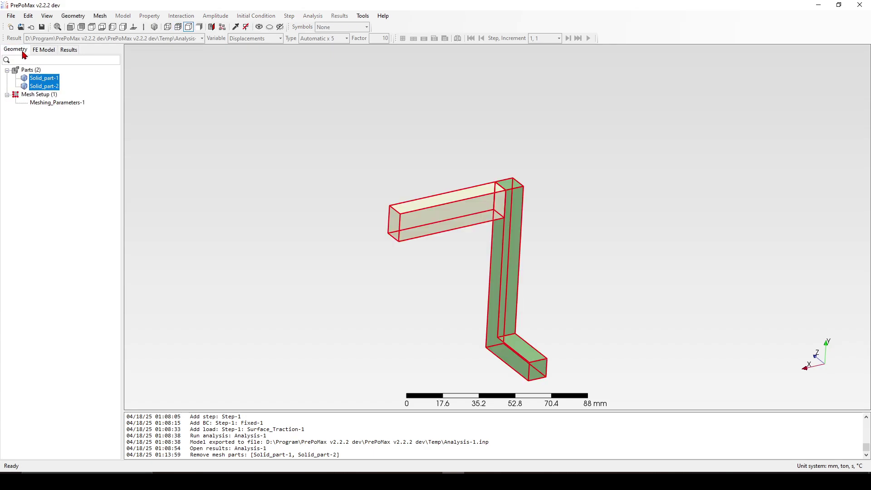
pyautogui.rightClick(44, 86)
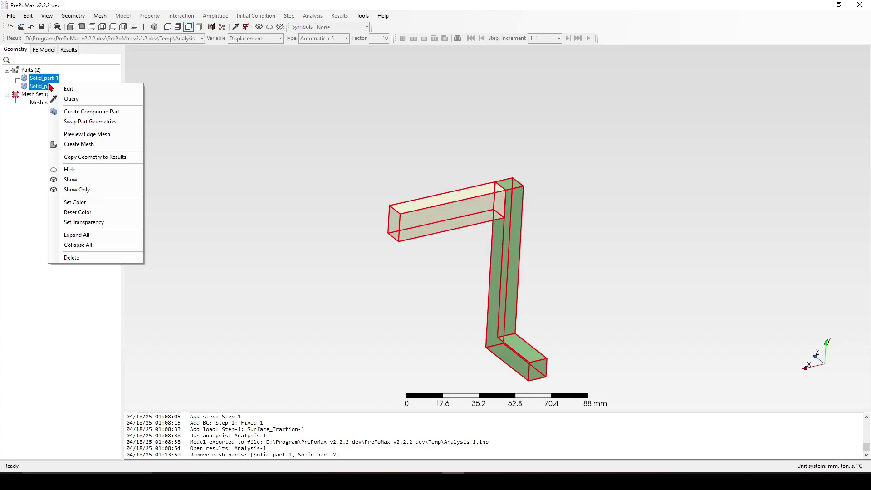
pyautogui.click(90, 112)
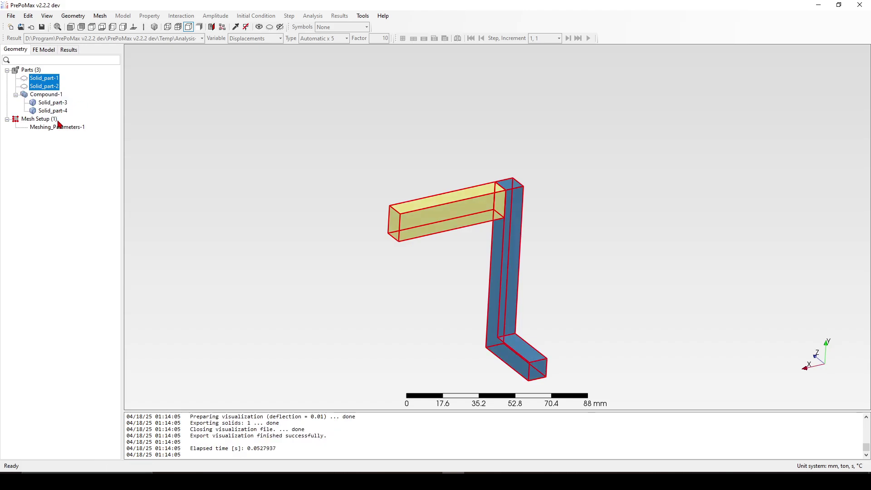
# Reassign Meshing_Parameters-1 to the whole compound part, create its mesh, and list the resulting mesh parts in the FE model
pyautogui.click(66, 128)
pyautogui.doubleClick(66, 129)
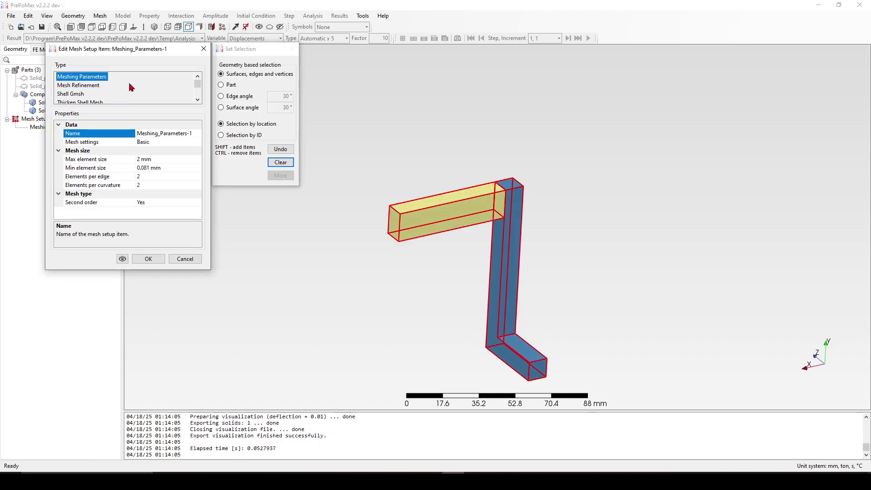
pyautogui.moveTo(592, 131); pyautogui.dragTo(408, 346)
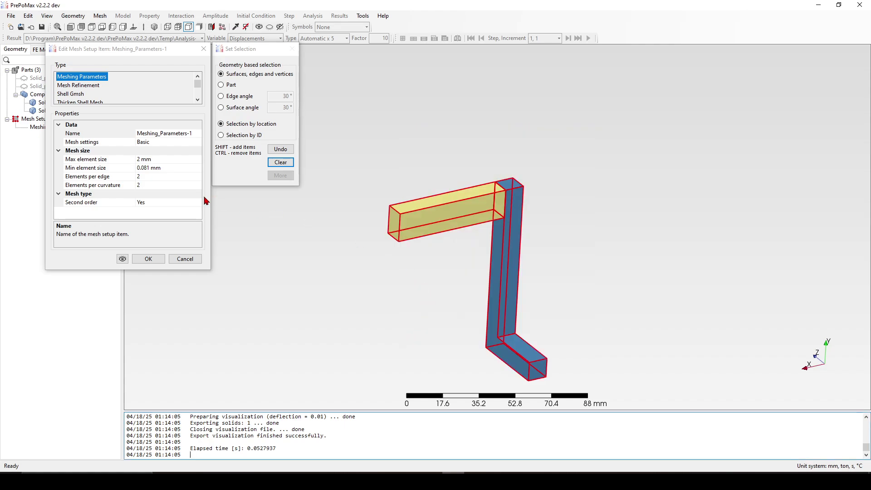
pyautogui.click(148, 258)
pyautogui.rightClick(459, 203)
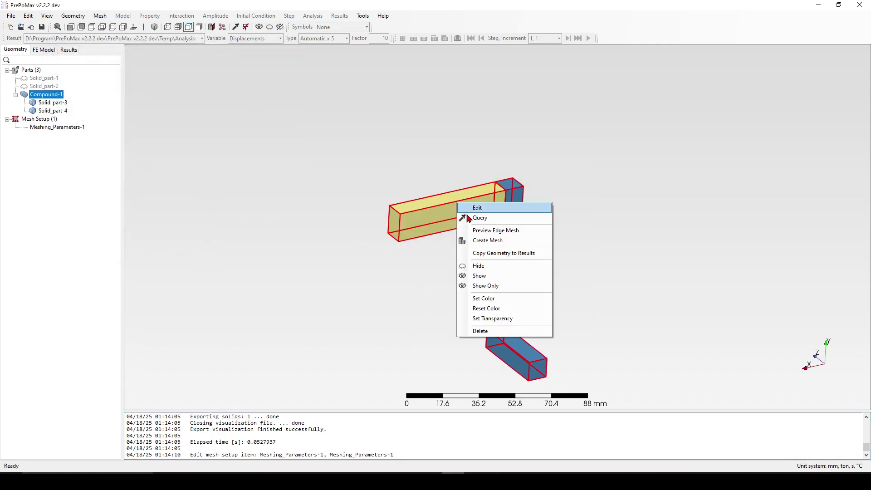
pyautogui.click(478, 239)
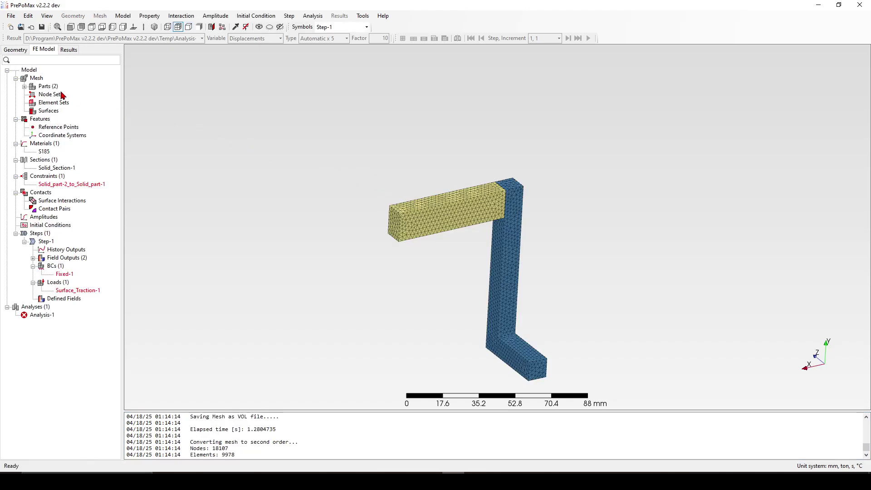
pyautogui.click(24, 86)
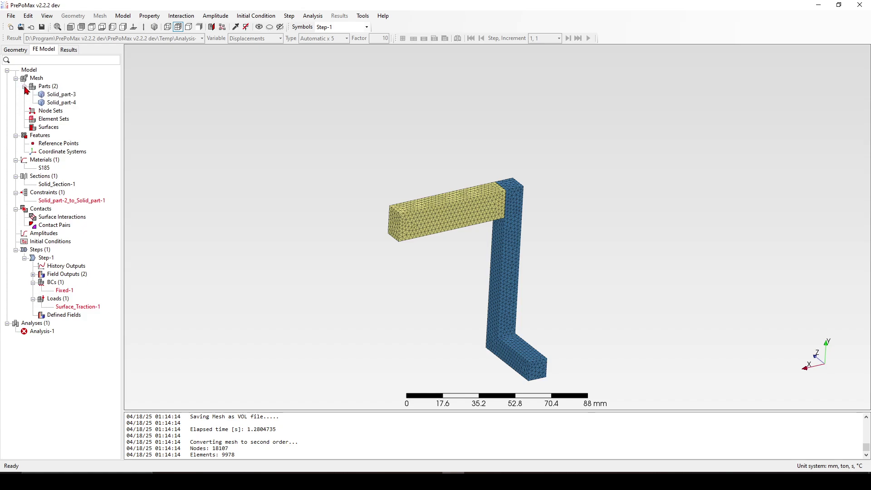
# Check the tie constraint Solid_part-2_to_Solid_part-1 and delete it from the FE model
pyautogui.click(66, 94)
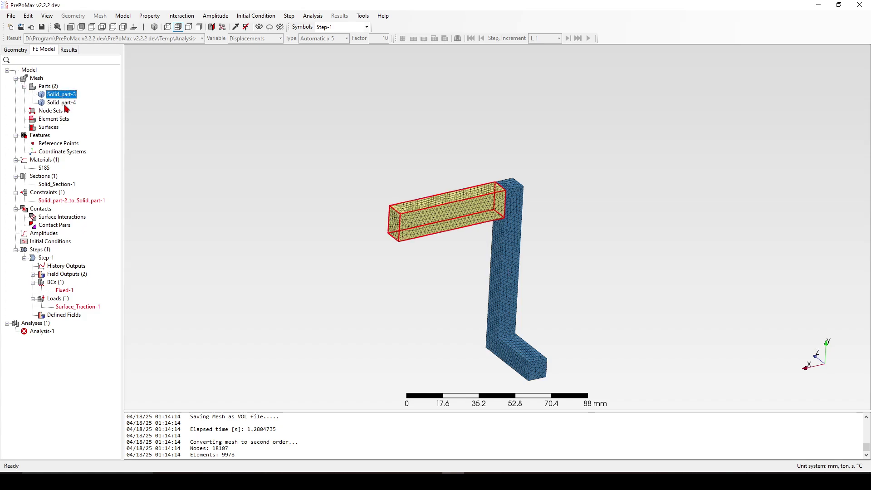
pyautogui.click(63, 183)
pyautogui.doubleClick(68, 200)
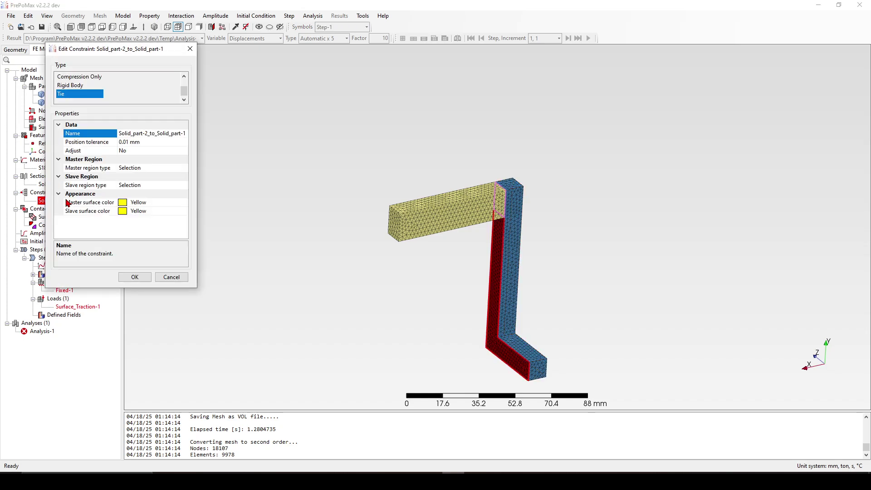
pyautogui.click(171, 277)
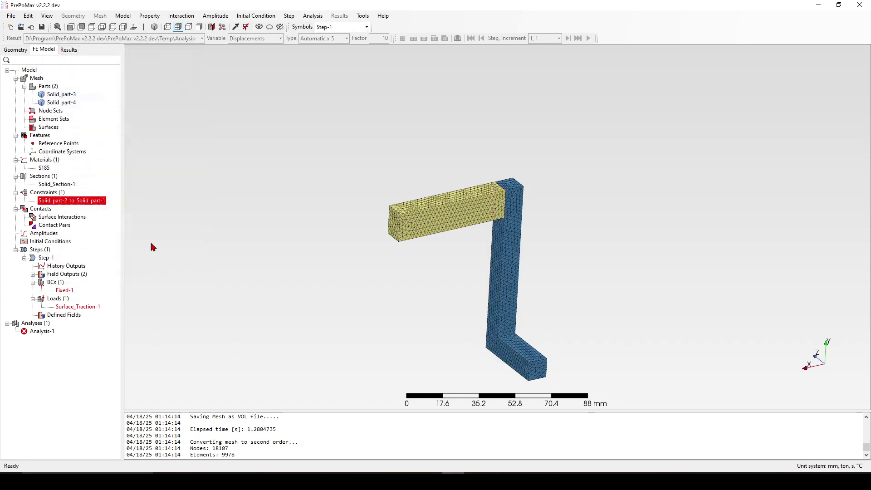
pyautogui.rightClick(90, 201)
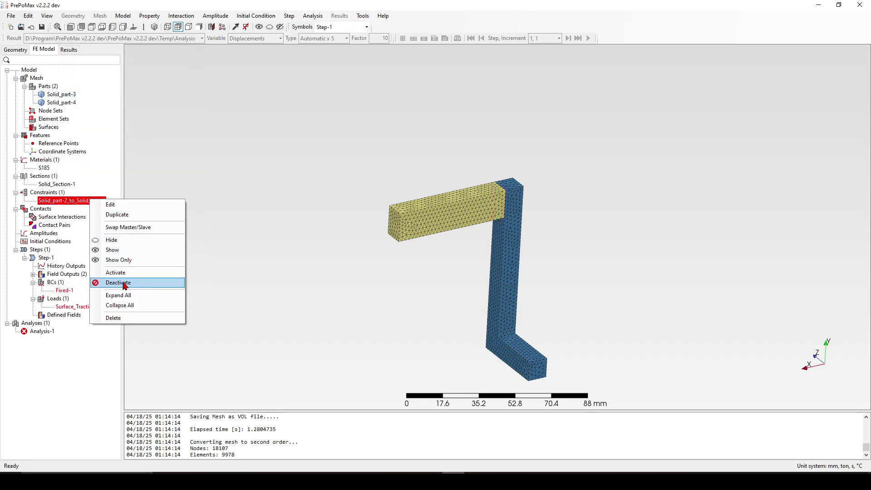
pyautogui.click(135, 317)
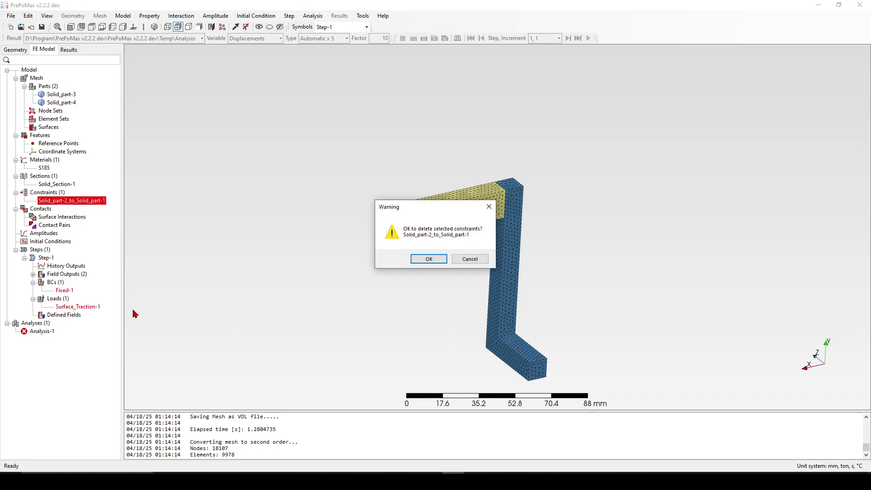
pyautogui.press('Return')
# Reassign the boundary condition Fixed-1 to the free end face of the lower horizontal leg
pyautogui.doubleClick(72, 284)
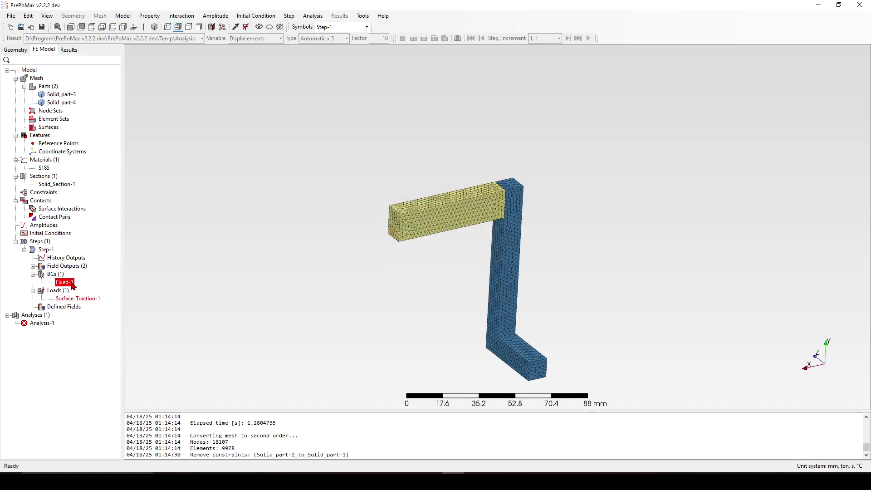
pyautogui.click(545, 364)
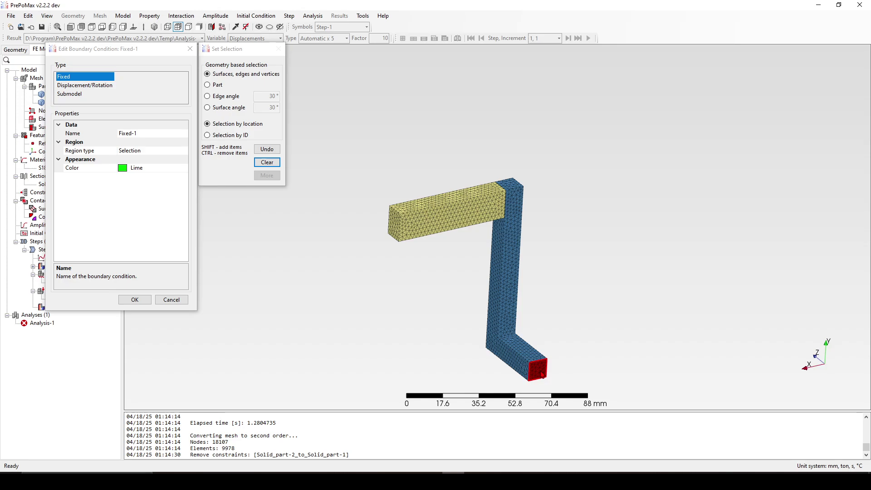
pyautogui.click(143, 301)
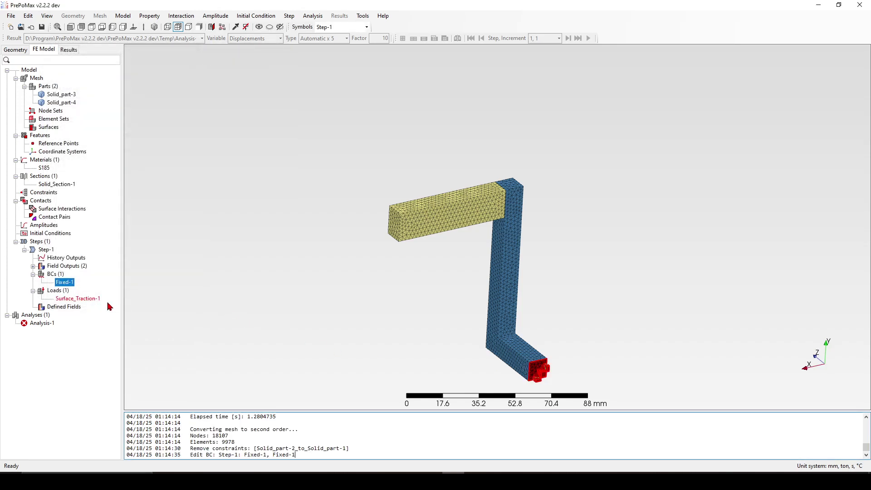
# Reassign the load Surface_Traction-1 to the free end face of the upper beam
pyautogui.doubleClick(91, 299)
pyautogui.click(391, 224)
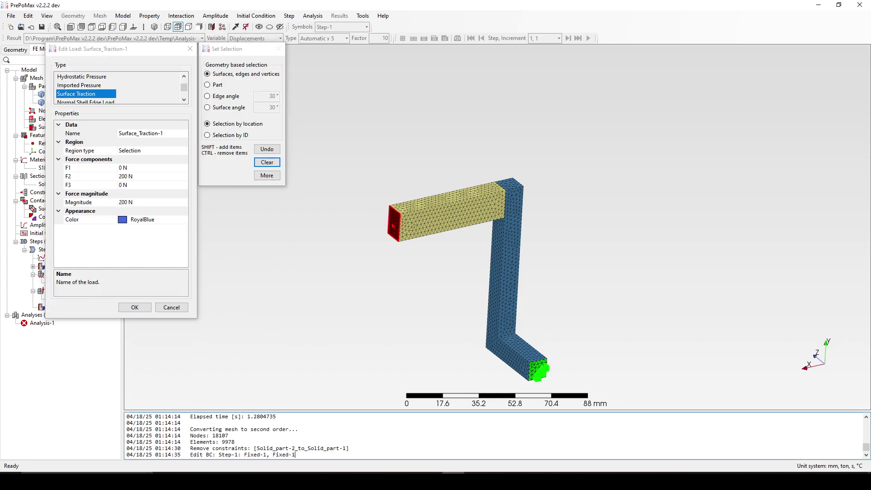
pyautogui.click(135, 307)
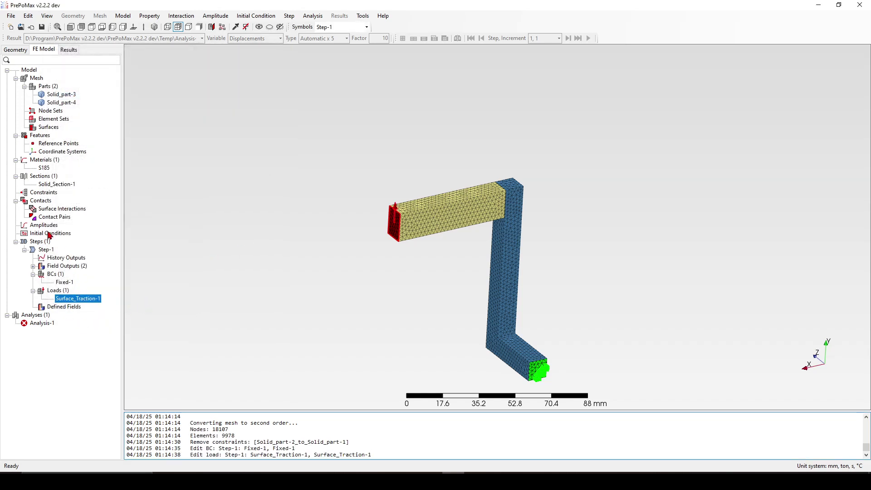
pyautogui.rightClick(41, 323)
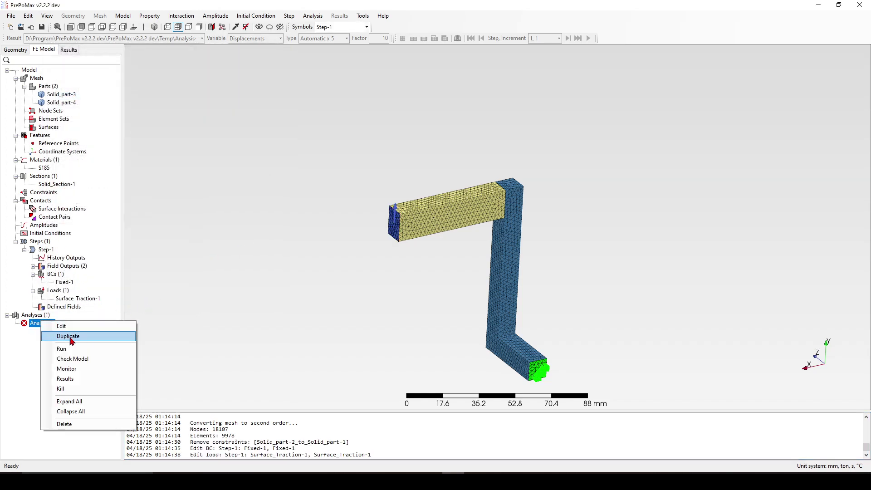
pyautogui.click(57, 348)
pyautogui.click(426, 258)
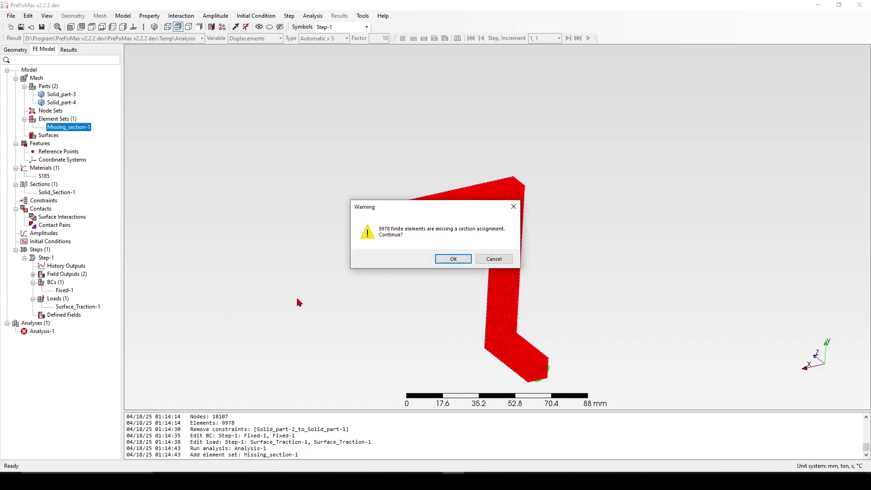
pyautogui.click(492, 259)
# Reassign Solid_Section-1 to both mesh parts, Solid_part-3 and Solid_part-4
pyautogui.doubleClick(49, 192)
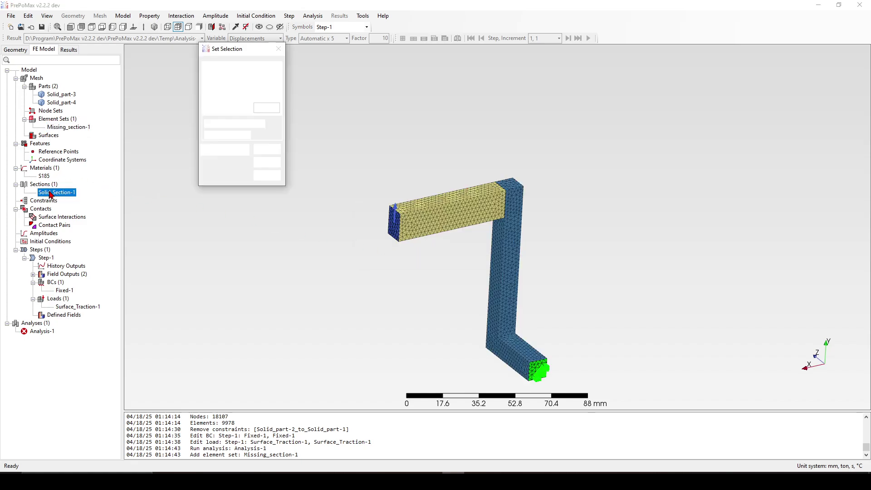
pyautogui.moveTo(425, 148); pyautogui.dragTo(608, 374)
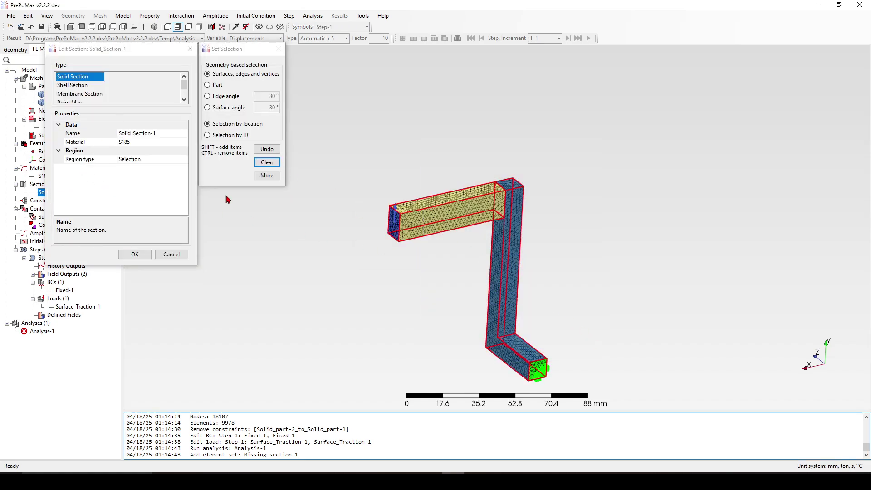
pyautogui.click(135, 254)
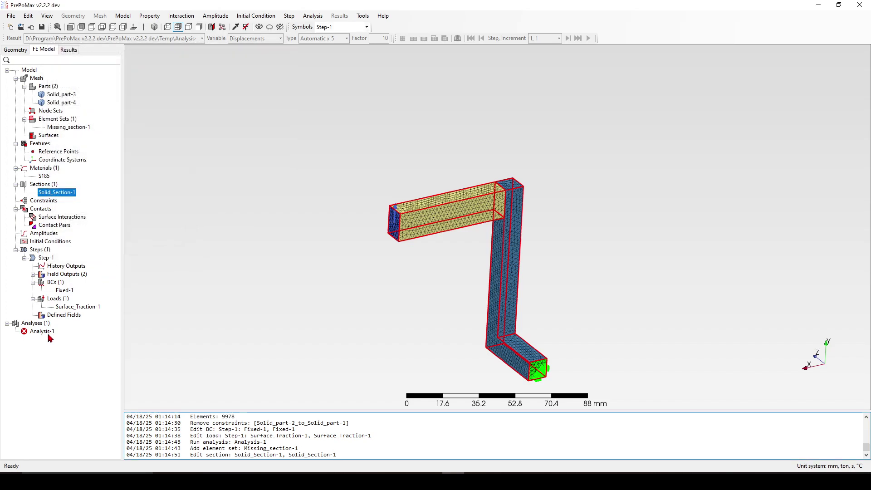
# Run Analysis-1, overwriting the existing analysis files, and open its results
pyautogui.rightClick(50, 331)
pyautogui.click(84, 356)
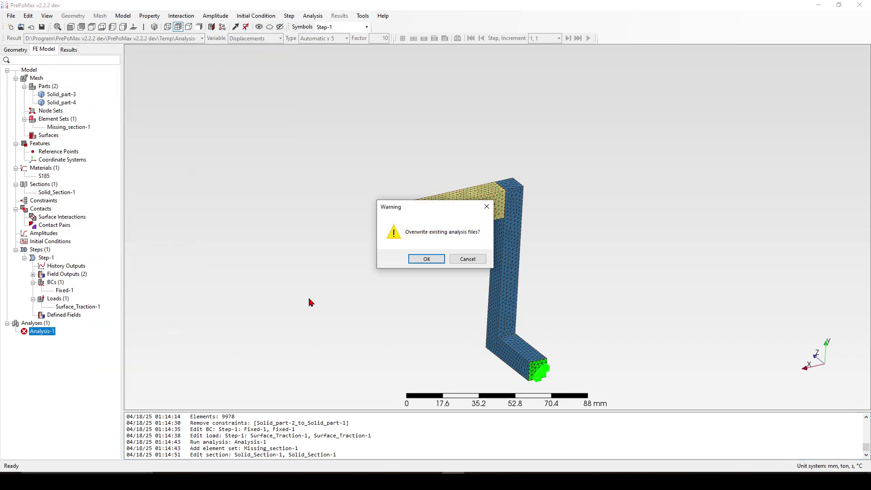
pyautogui.click(425, 259)
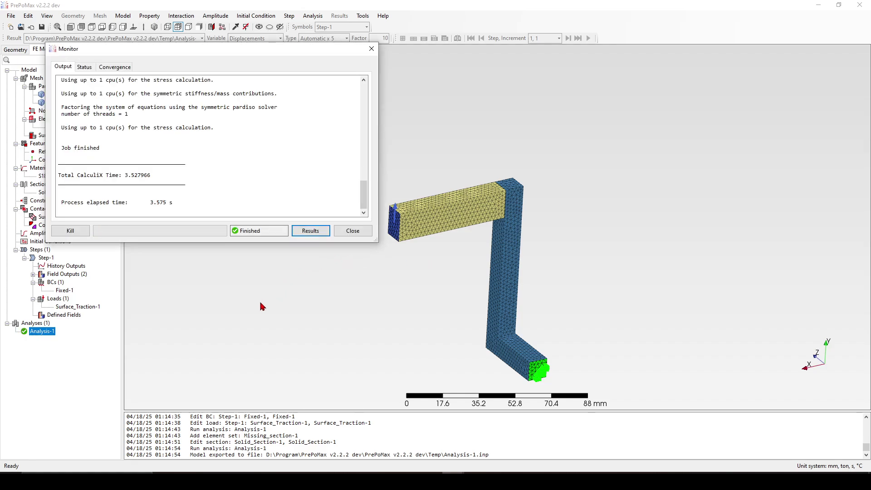
pyautogui.click(308, 231)
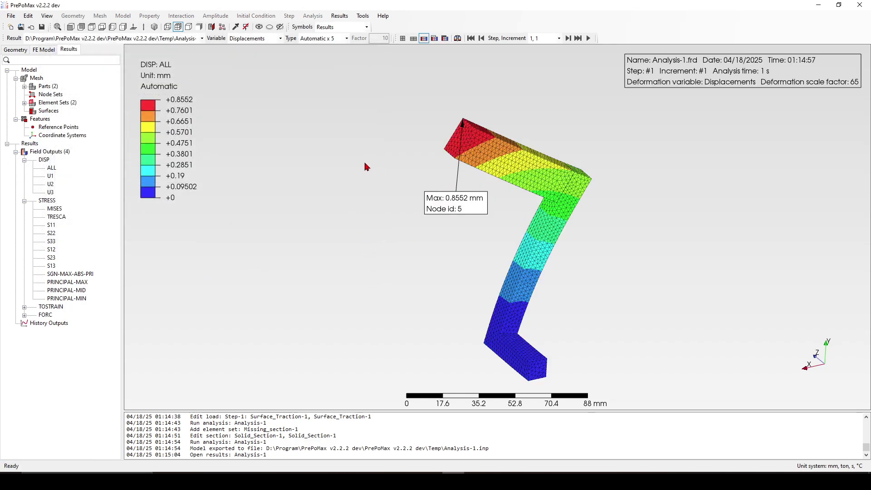
# Display the MISES stress field and examine the maximum stress location near the lower bend
pyautogui.scroll(-1, 369, 168)
pyautogui.scroll(2, 499, 311)
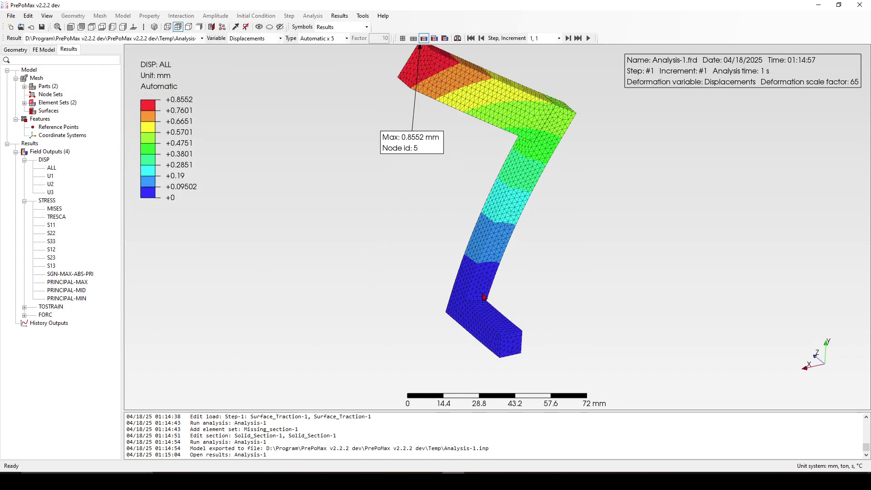
pyautogui.click(55, 210)
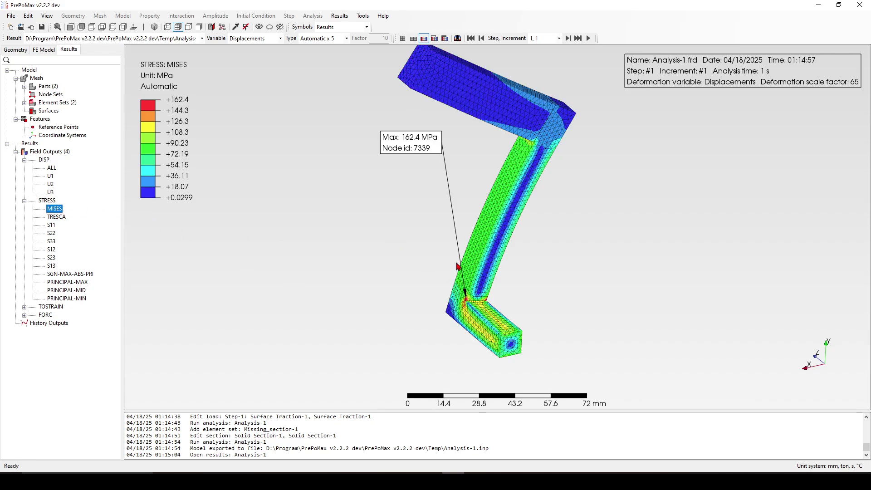
pyautogui.click(434, 239)
pyautogui.moveTo(425, 237); pyautogui.dragTo(414, 249, button='middle')
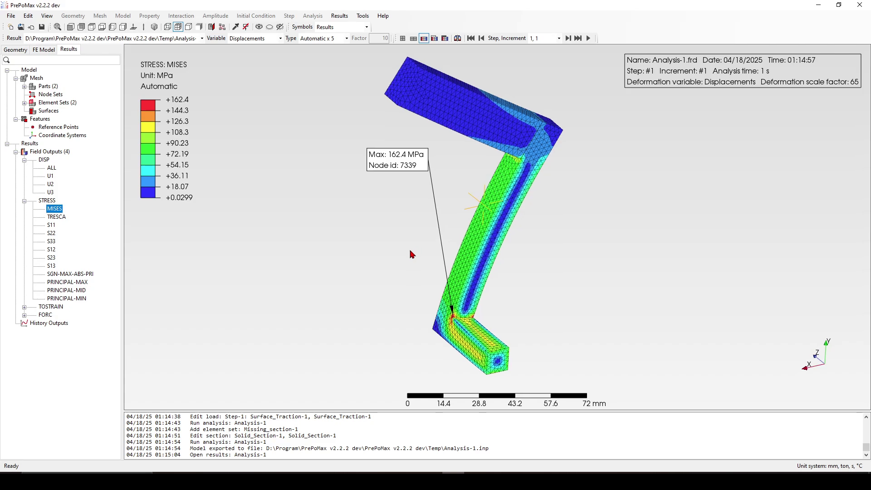
pyautogui.scroll(5, 458, 311)
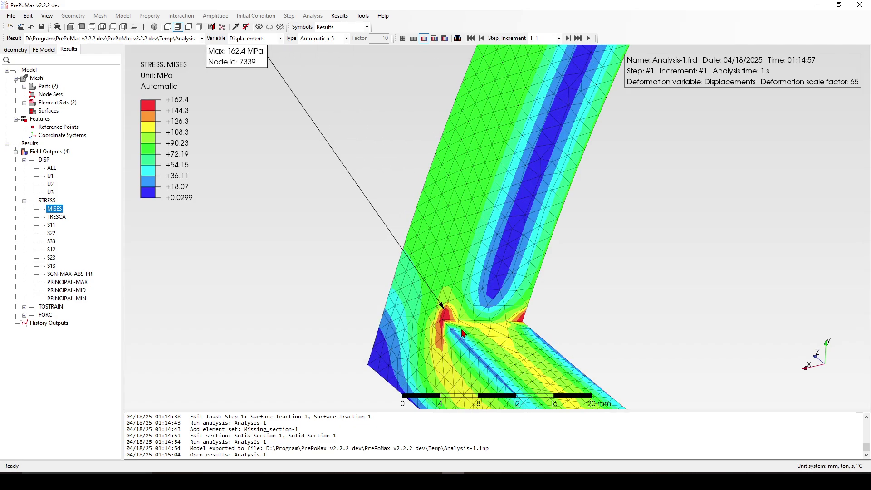
pyautogui.scroll(-4, 471, 326)
pyautogui.scroll(-4, 488, 302)
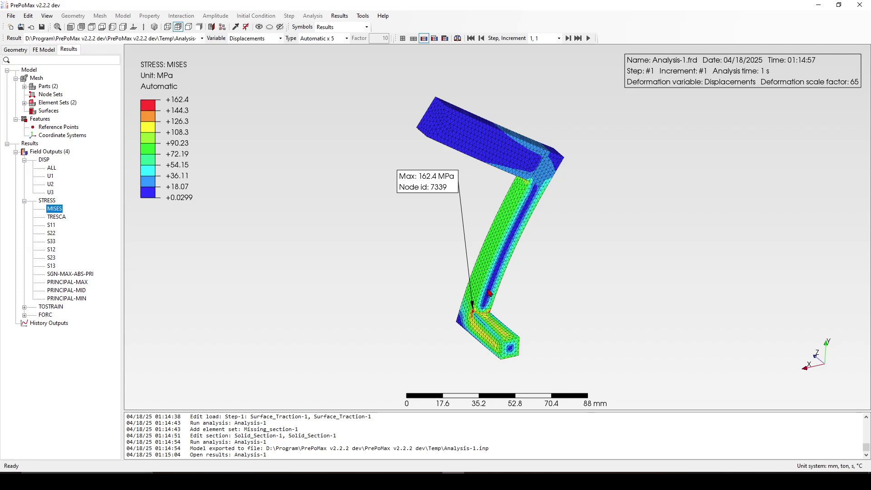
# Compare the compound part's MISES result with the earlier tied-model capture in the snipping app, and bring up the written conclusion there
pyautogui.hotkey('alt', 'Tab')
pyautogui.scroll(-1, 470, 260)
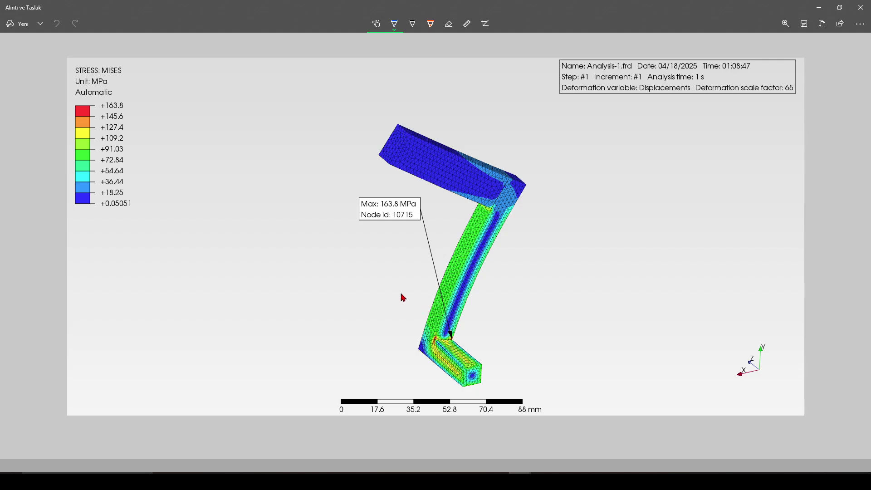
pyautogui.hotkey('alt', 'Tab')
pyautogui.scroll(-1, 404, 267)
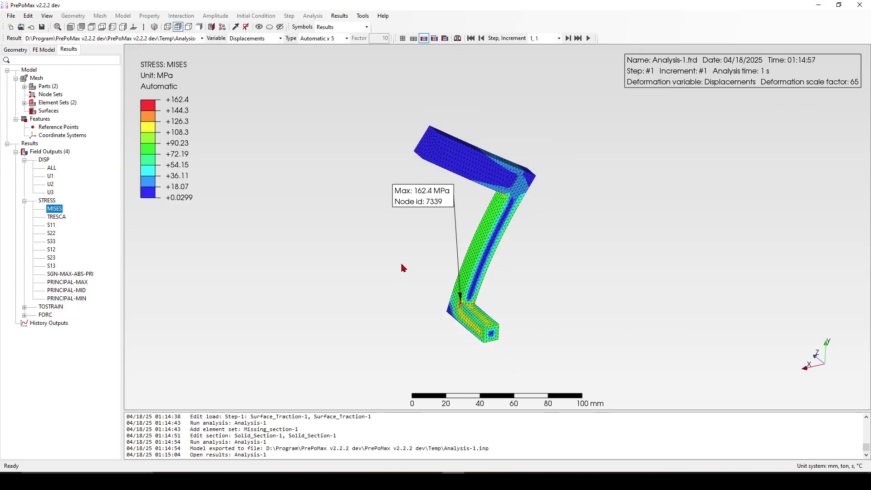
pyautogui.scroll(4, 488, 315)
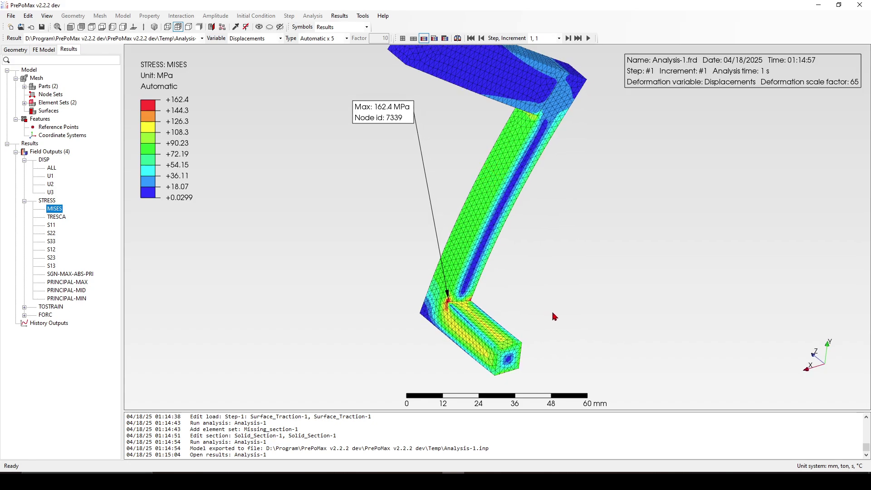
pyautogui.hotkey('alt', 'Tab')
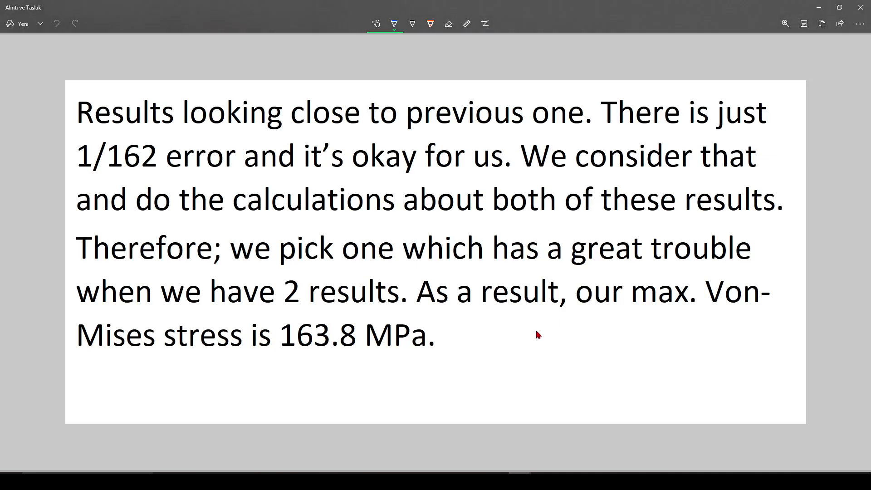